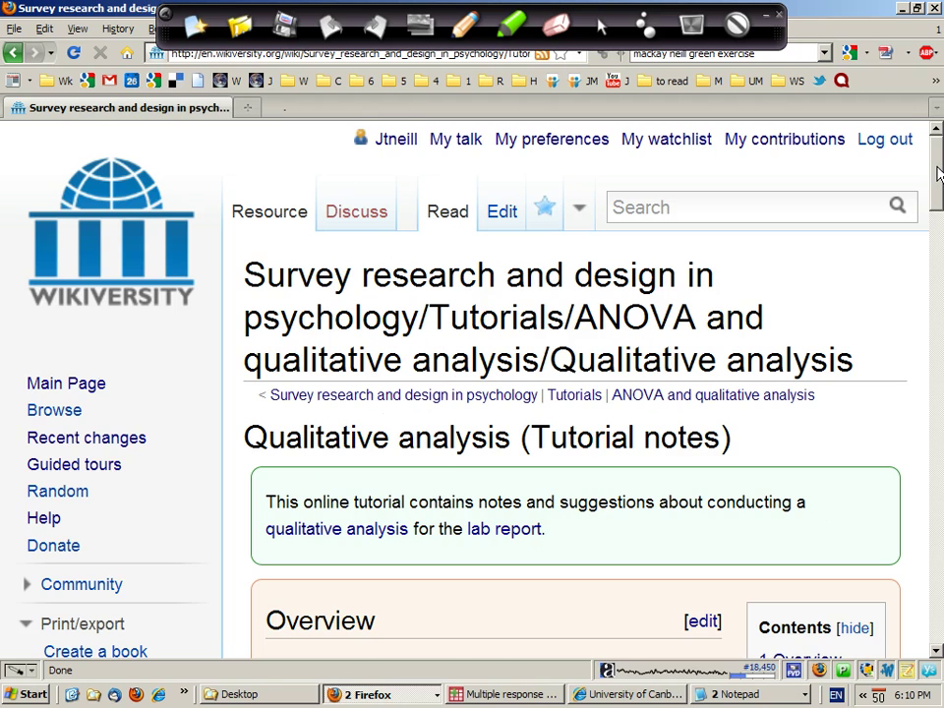
# - Highlight the key terms Qualitatively, themes/meaning, Quantitatively, and frequencies and percentages in the tutorial
pyautogui.moveTo(939, 174); pyautogui.dragTo(931, 236)
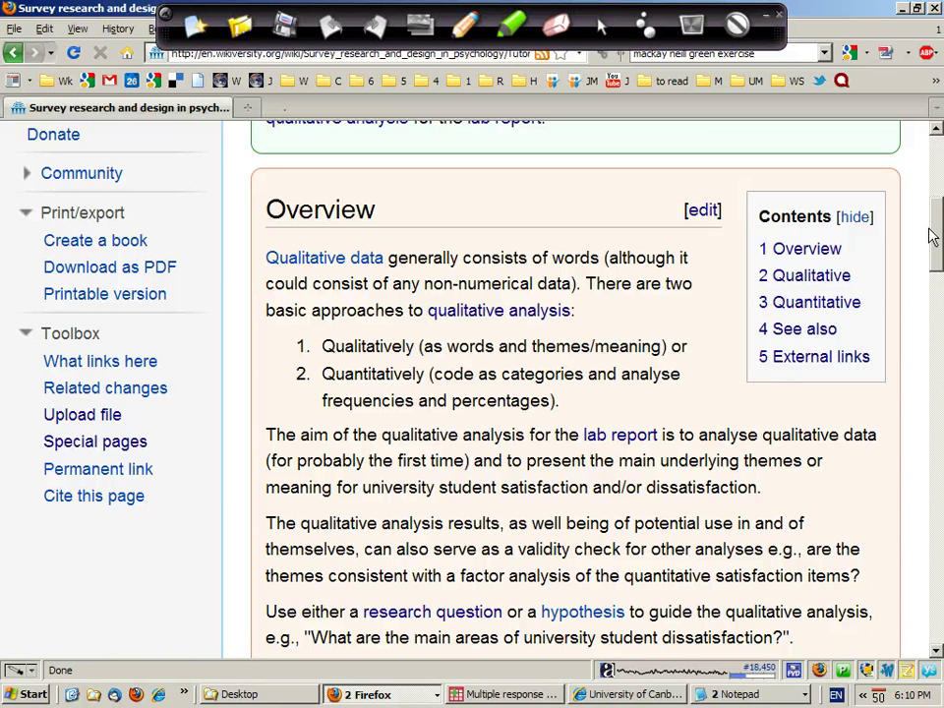
pyautogui.moveTo(931, 236); pyautogui.dragTo(932, 239)
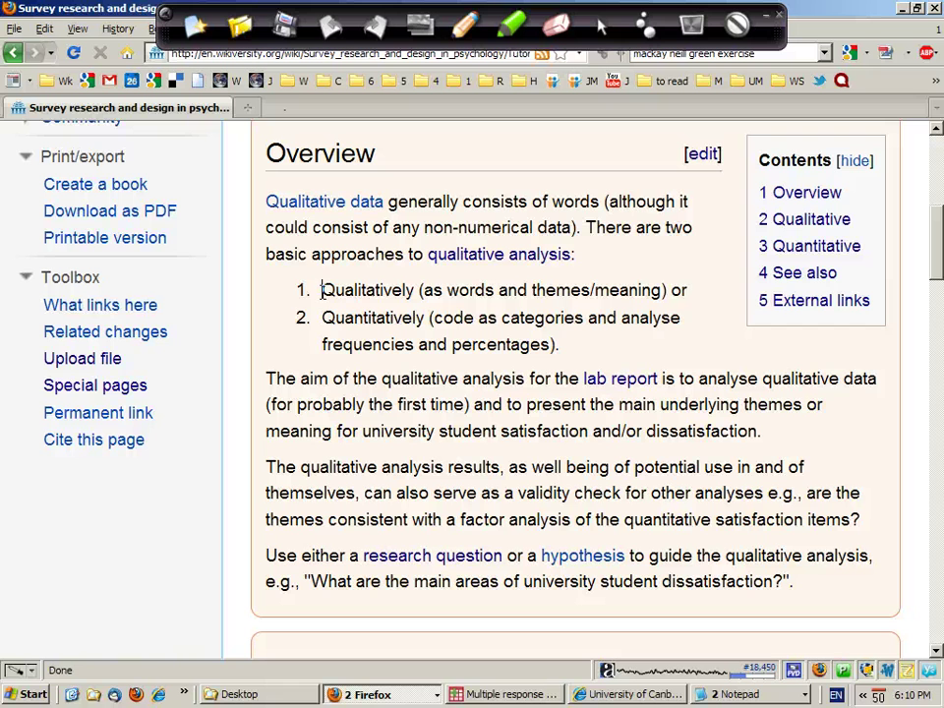
pyautogui.moveTo(322, 290); pyautogui.dragTo(413, 290)
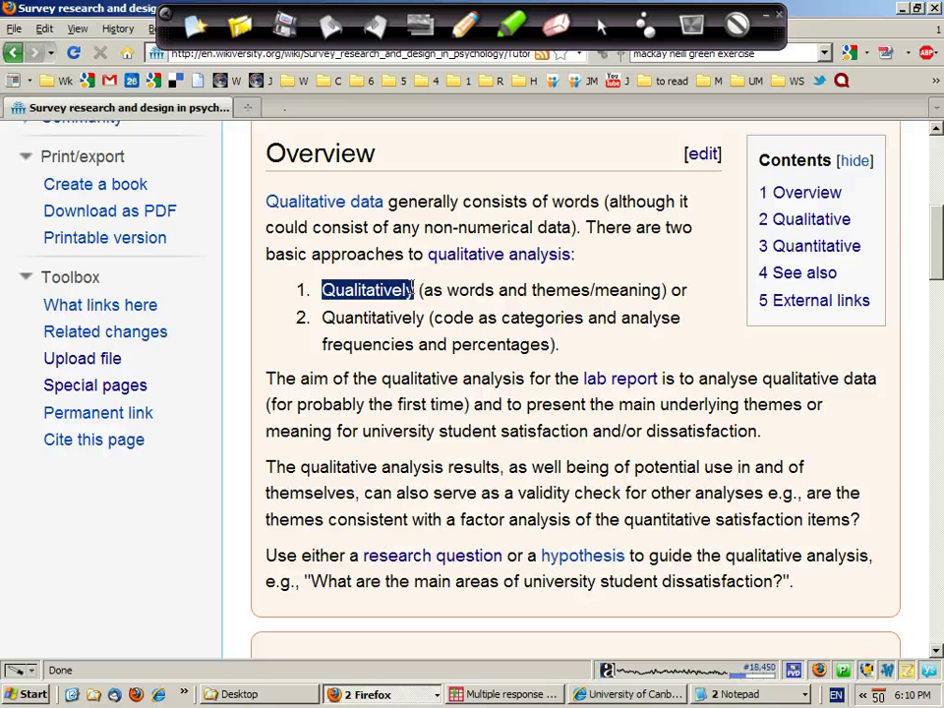
pyautogui.click(322, 289)
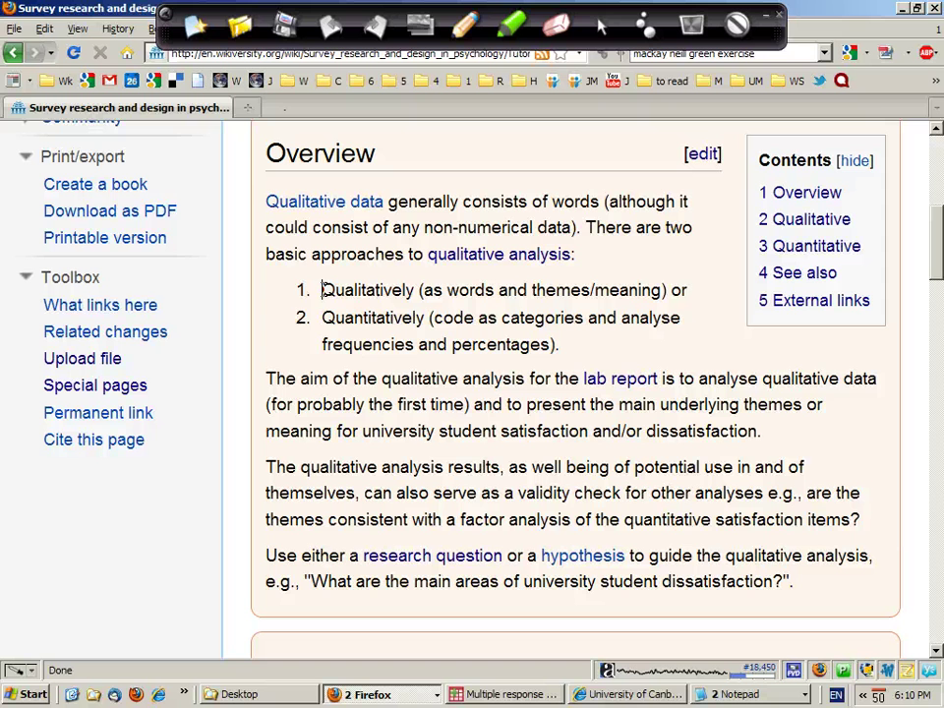
pyautogui.moveTo(322, 289); pyautogui.dragTo(414, 284)
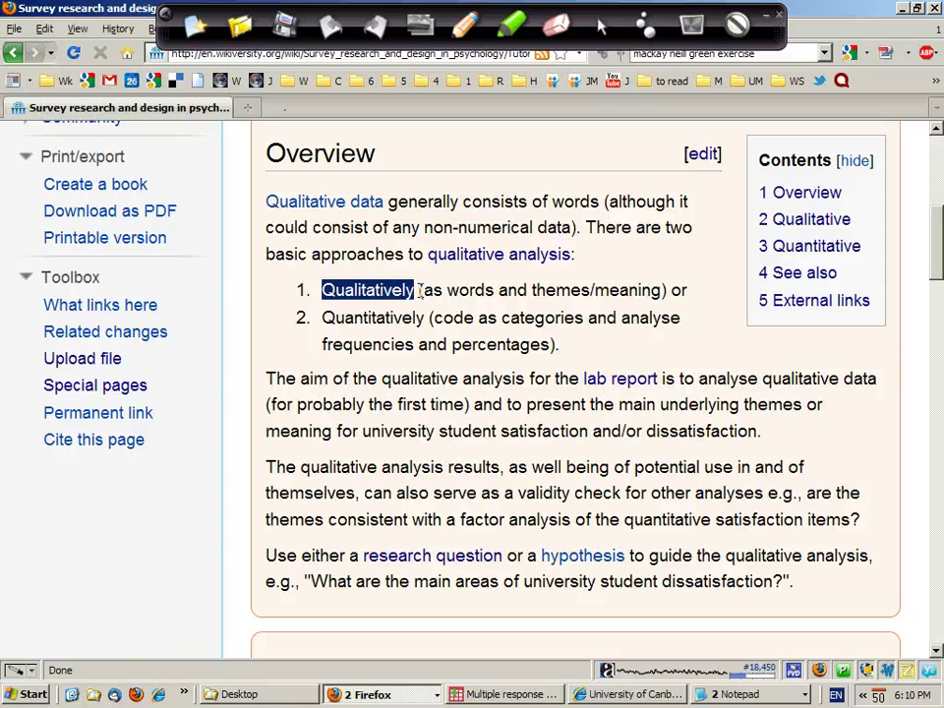
pyautogui.moveTo(423, 289); pyautogui.dragTo(661, 288)
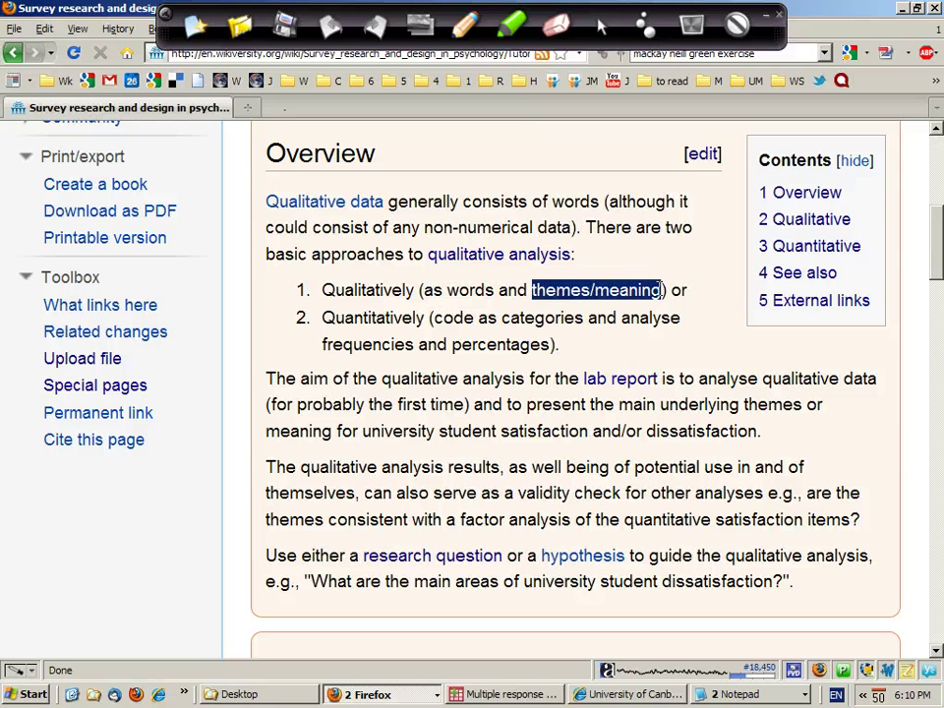
pyautogui.click(588, 291)
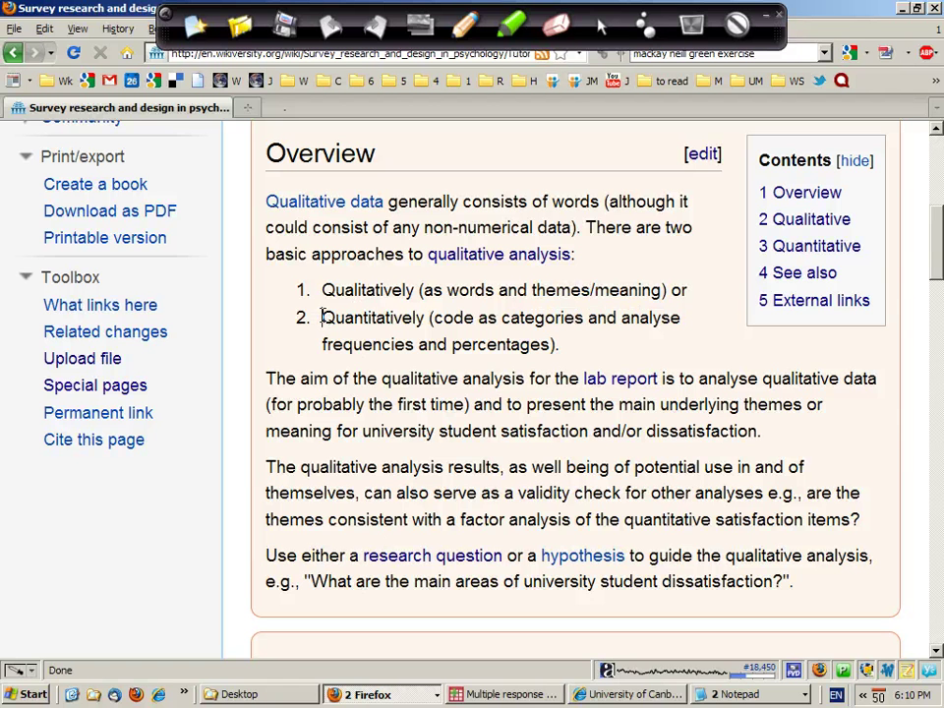
pyautogui.moveTo(322, 316); pyautogui.dragTo(424, 317)
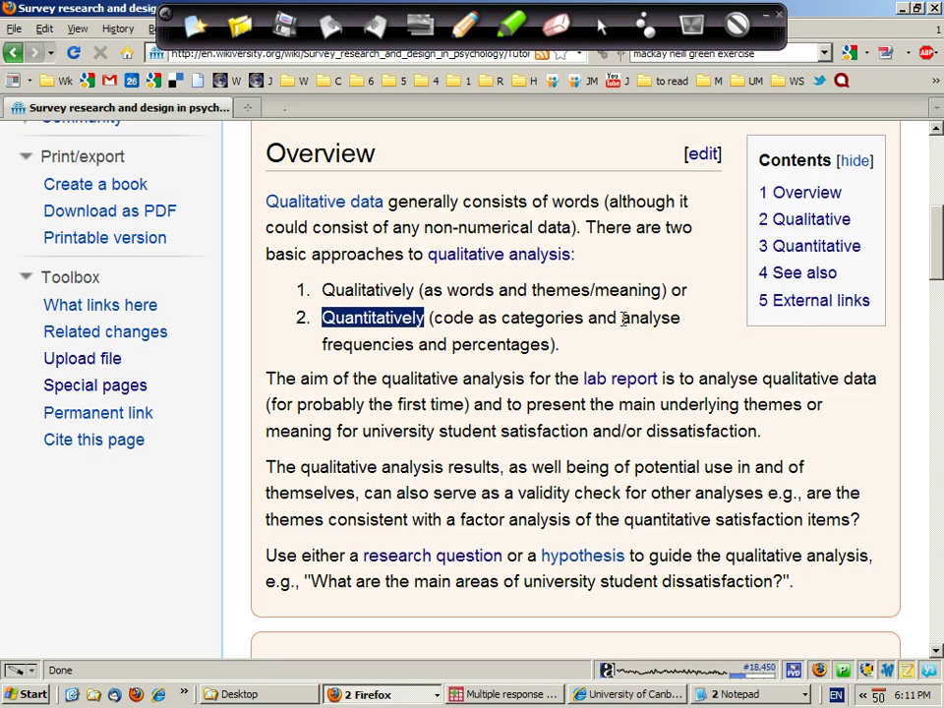
pyautogui.moveTo(622, 317); pyautogui.dragTo(555, 343)
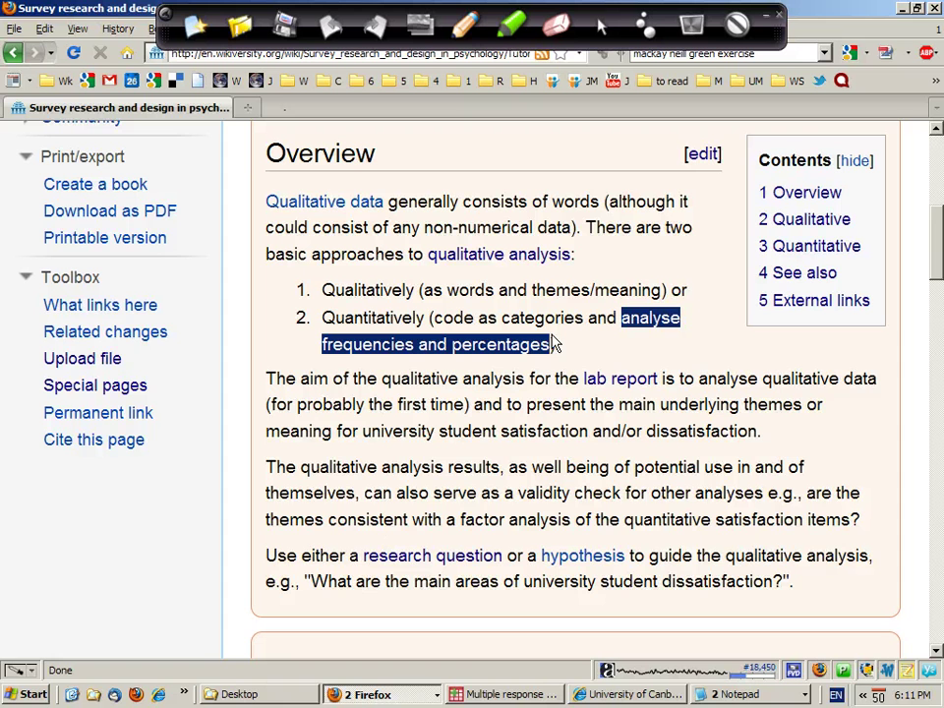
pyautogui.click(623, 320)
pyautogui.moveTo(623, 320); pyautogui.dragTo(551, 345)
pyautogui.moveTo(938, 272); pyautogui.dragTo(921, 348)
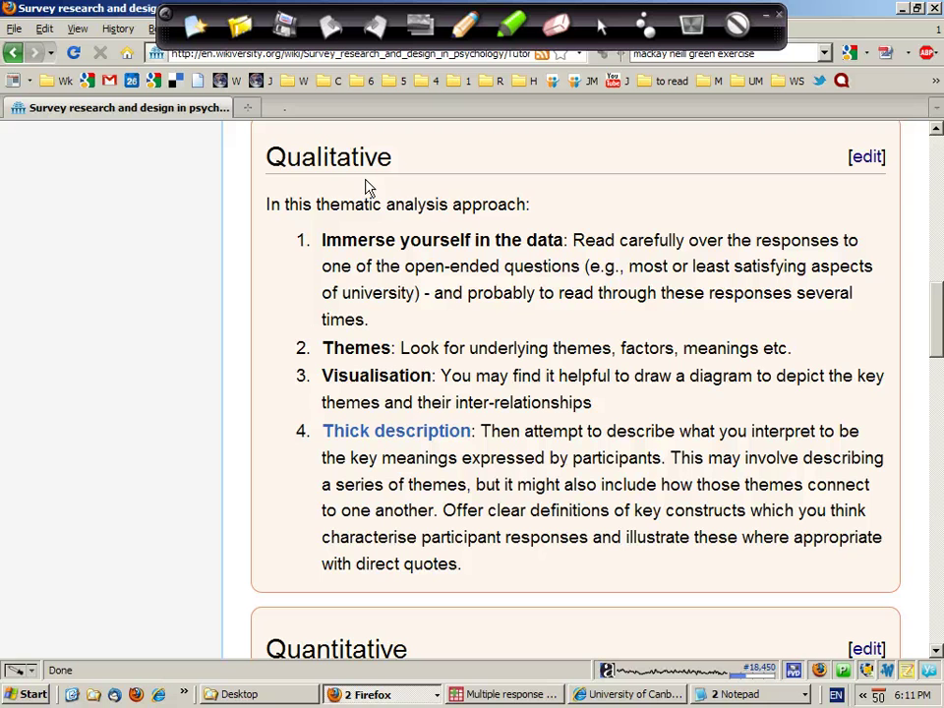
# - Highlight the thematic analysis steps: Immerse yourself in the data, Themes, Visualisation, and Thick description
pyautogui.moveTo(317, 204); pyautogui.dragTo(449, 206)
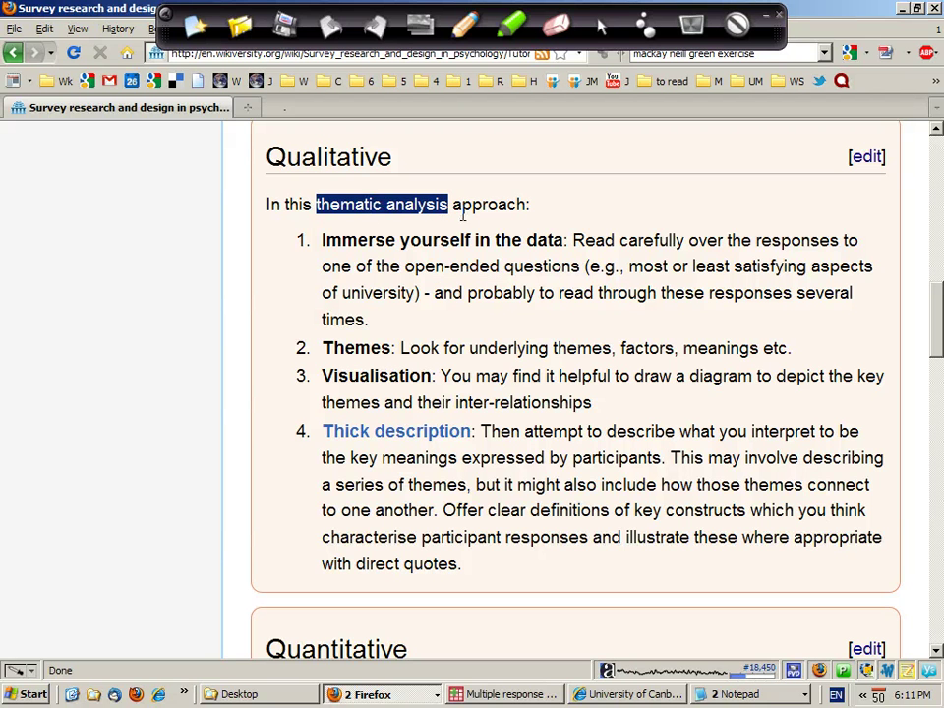
pyautogui.click(324, 245)
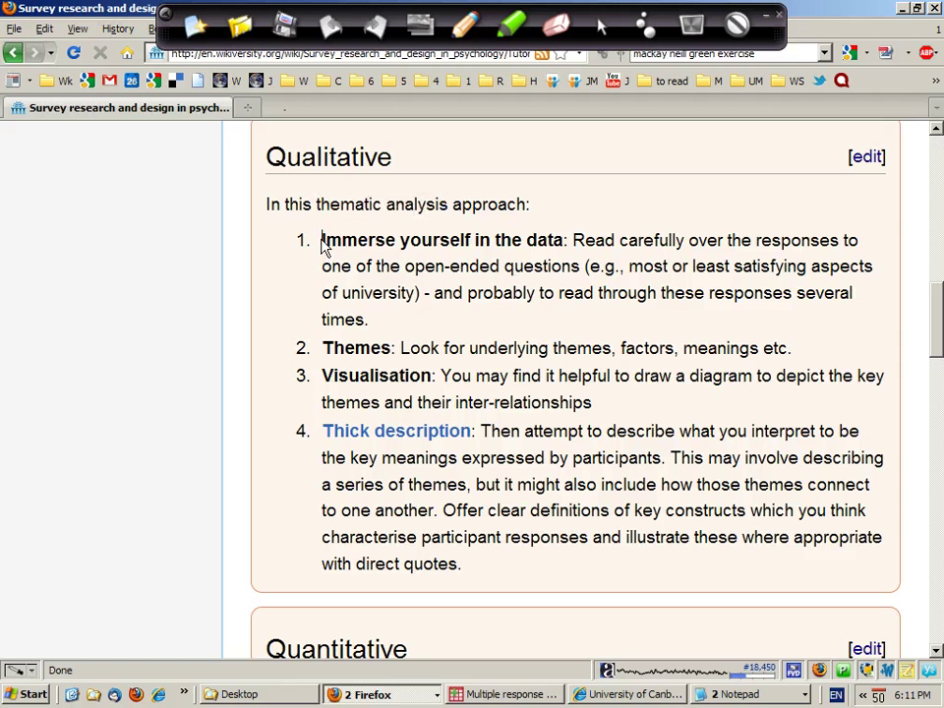
pyautogui.moveTo(324, 245); pyautogui.dragTo(563, 241)
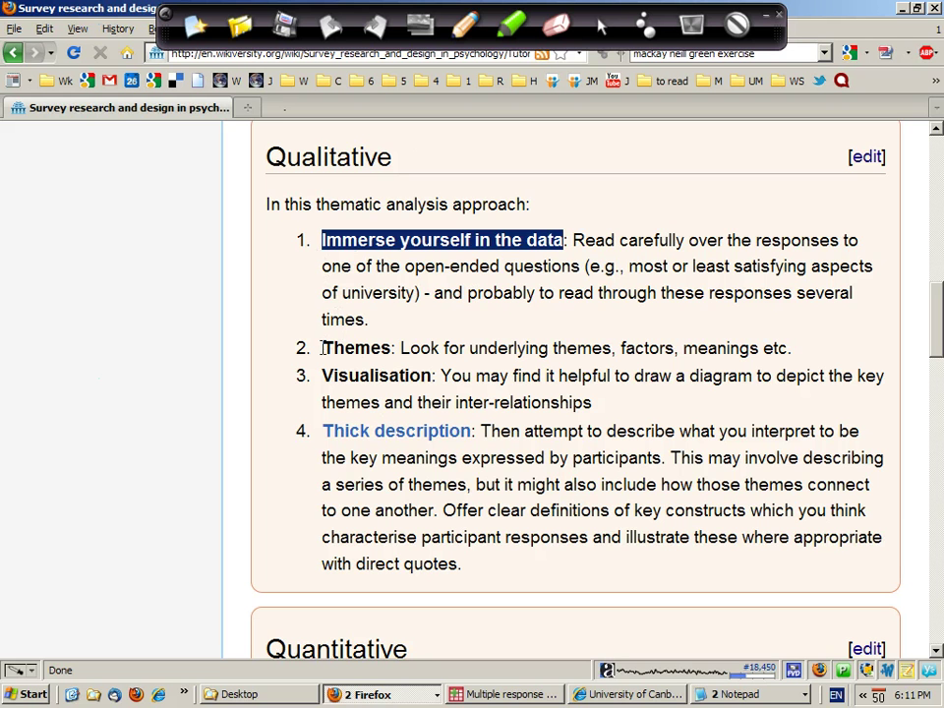
pyautogui.moveTo(322, 348); pyautogui.dragTo(798, 354)
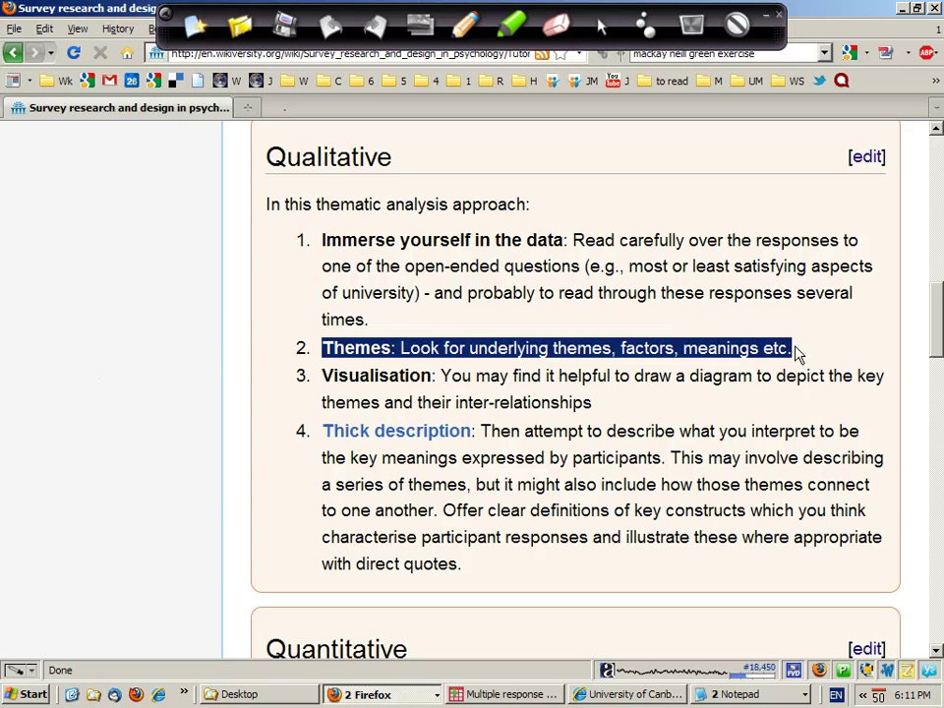
pyautogui.click(799, 356)
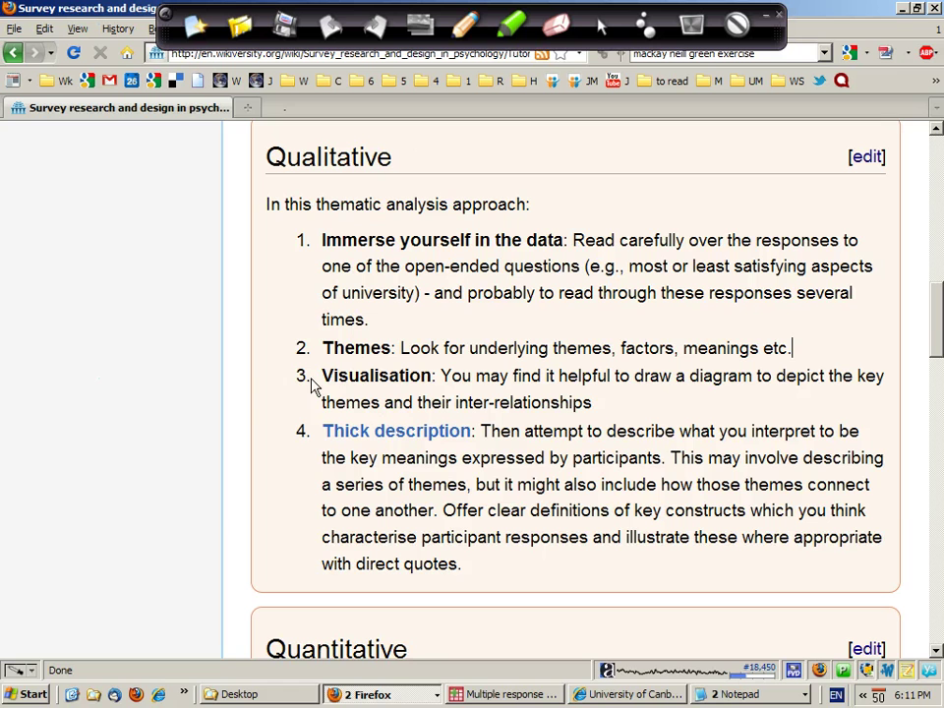
pyautogui.moveTo(323, 376); pyautogui.dragTo(431, 376)
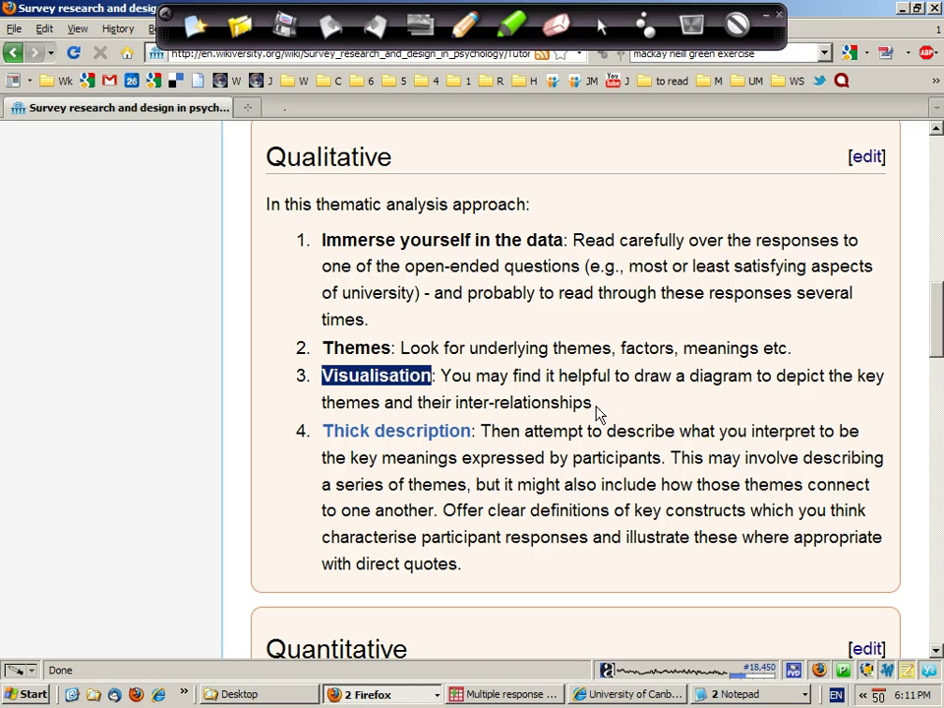
pyautogui.click(679, 375)
pyautogui.moveTo(678, 376); pyautogui.dragTo(756, 376)
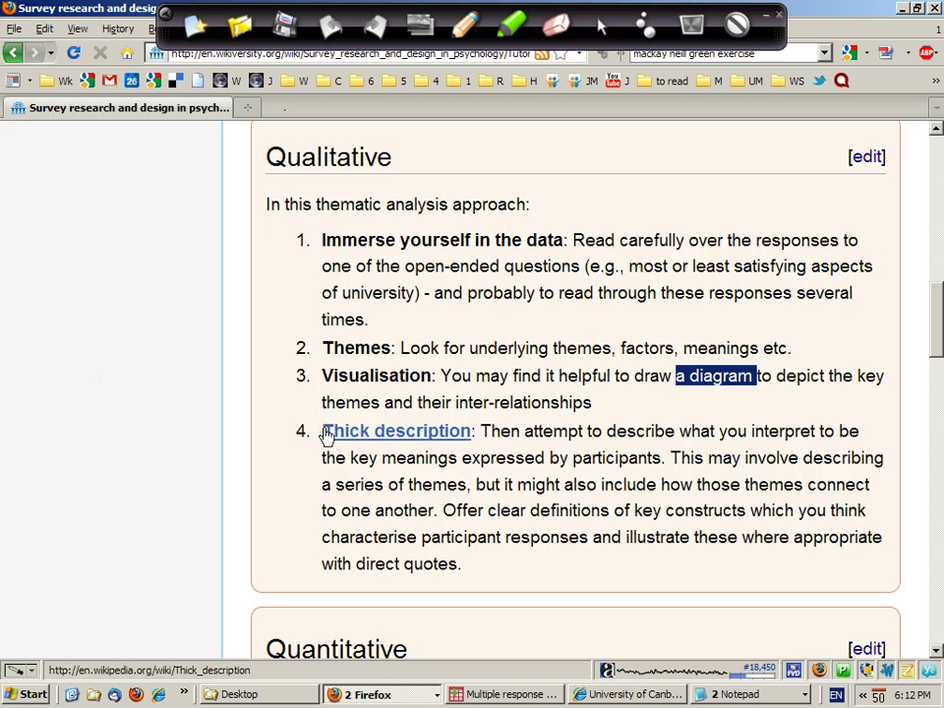
pyautogui.moveTo(326, 435); pyautogui.dragTo(475, 430)
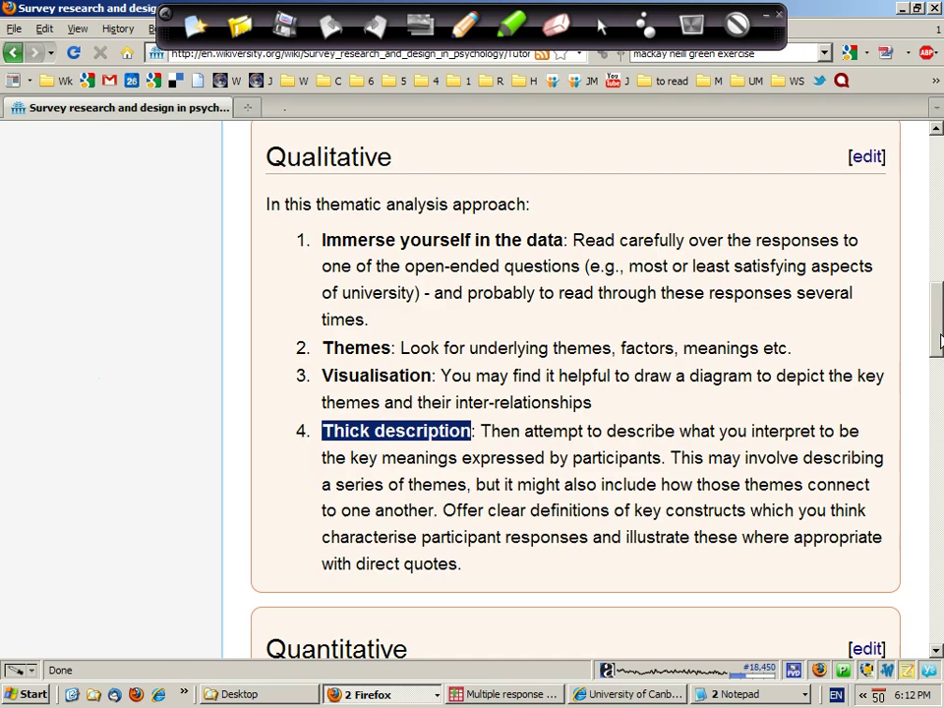
# - In the Quantitative section, highlight the immersion step, the example theme codes, and grouping themes into categories
pyautogui.moveTo(939, 339); pyautogui.dragTo(939, 418)
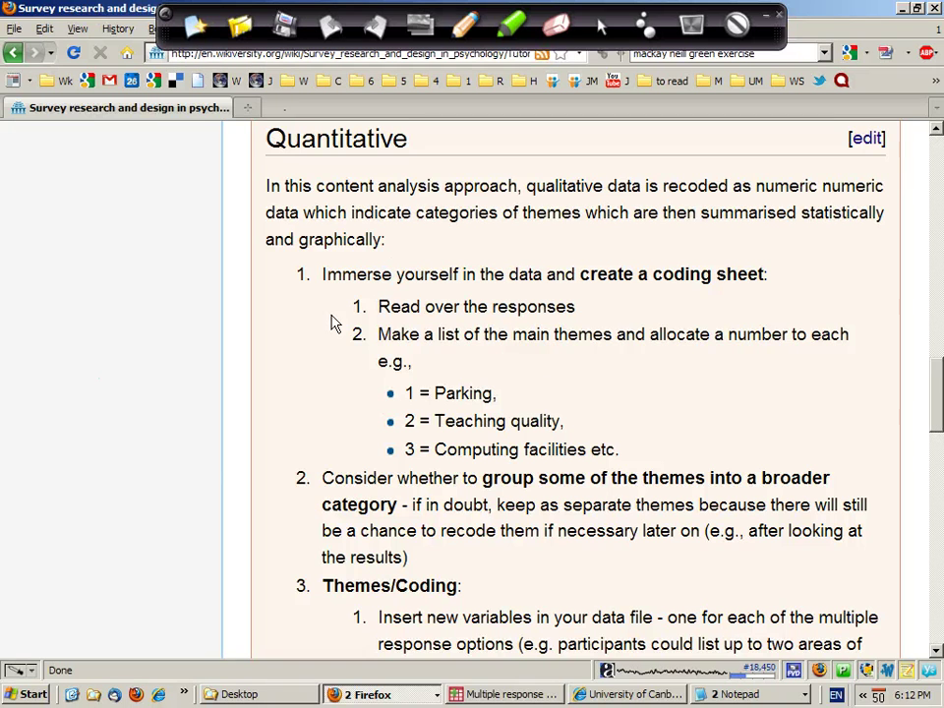
pyautogui.moveTo(322, 275); pyautogui.dragTo(549, 293)
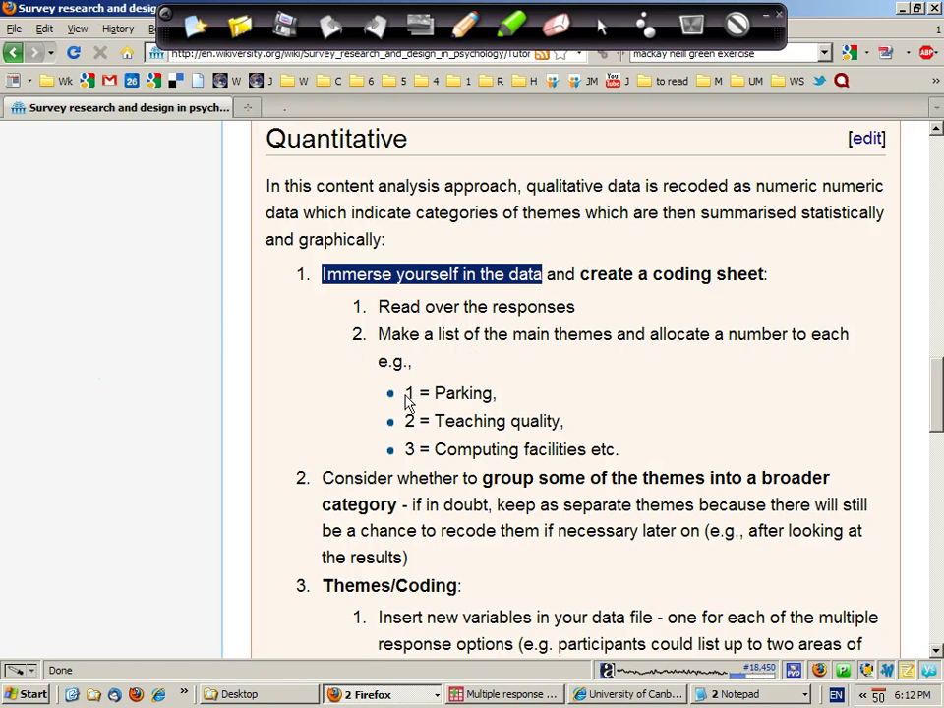
pyautogui.moveTo(407, 393); pyautogui.dragTo(634, 451)
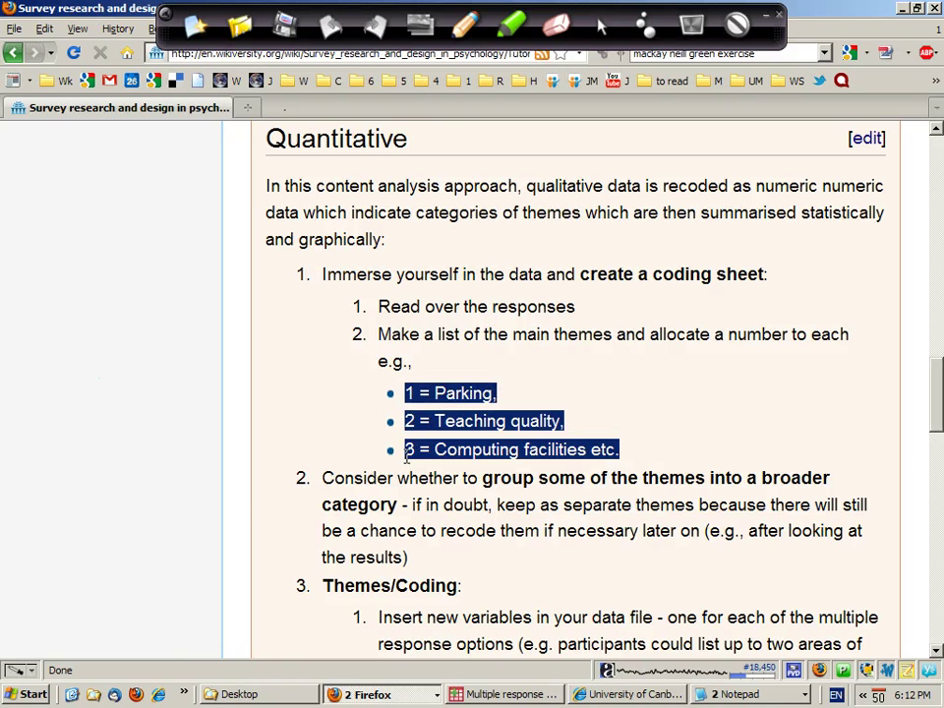
pyautogui.scroll(-3, 939, 430)
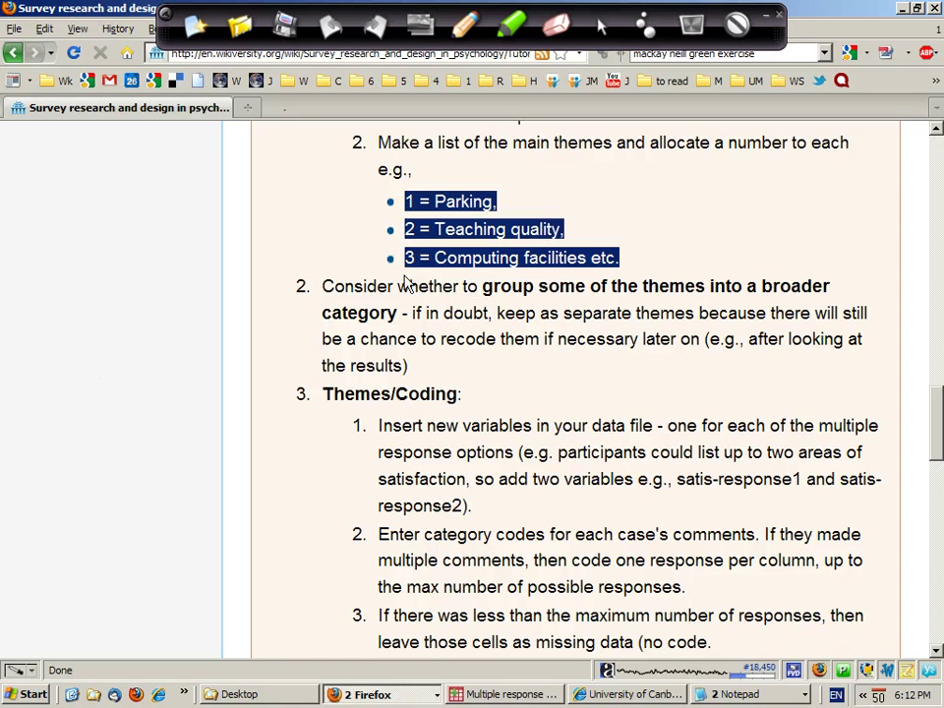
pyautogui.moveTo(481, 287); pyautogui.dragTo(400, 313)
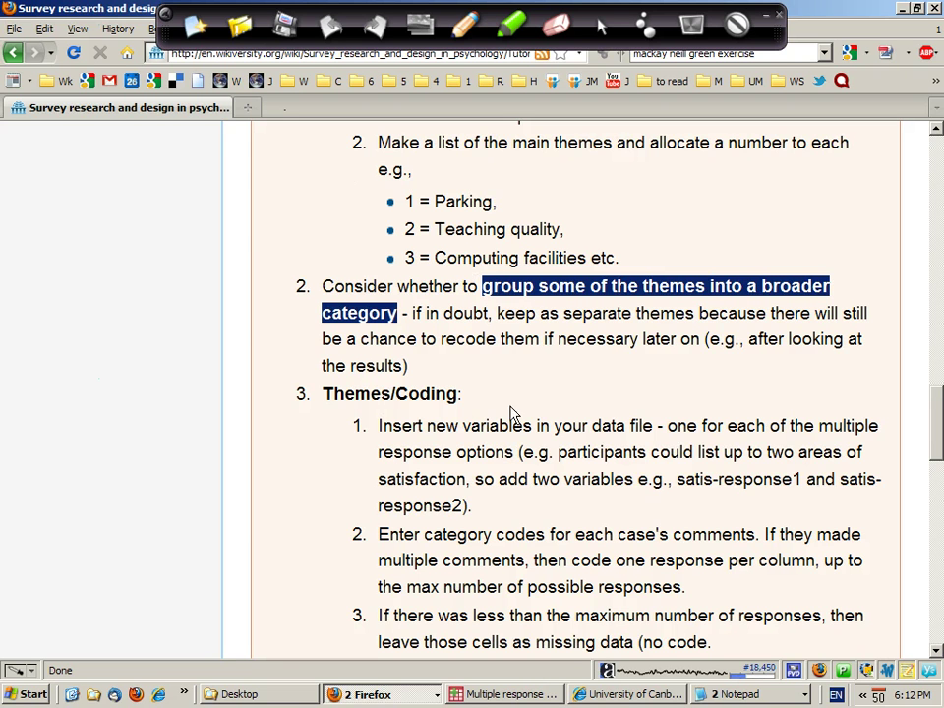
pyautogui.click(408, 366)
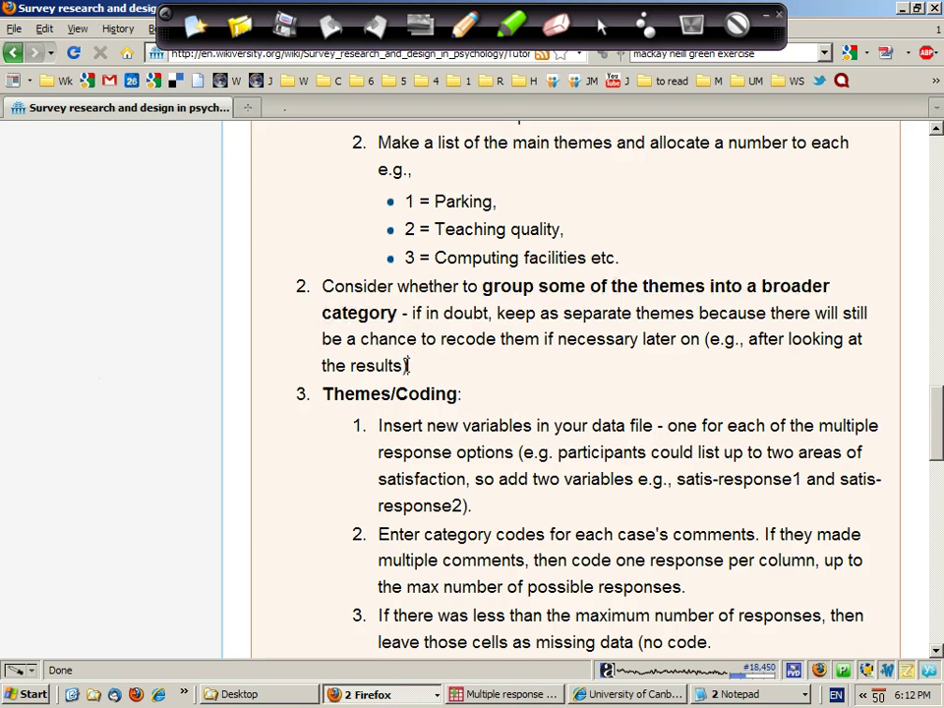
pyautogui.moveTo(940, 408); pyautogui.dragTo(939, 428)
# - Highlight the Inter-rater reliability heading, then switch to the PASW Statistics data window
pyautogui.hotkey('ctrl', 'l')
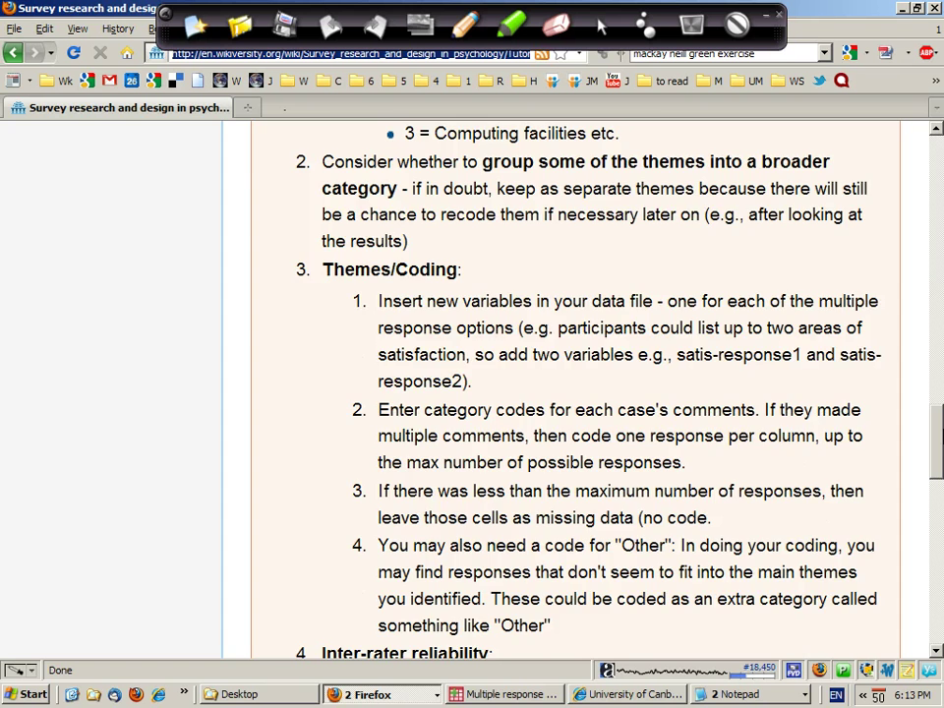
pyautogui.scroll(-2, 413, 197)
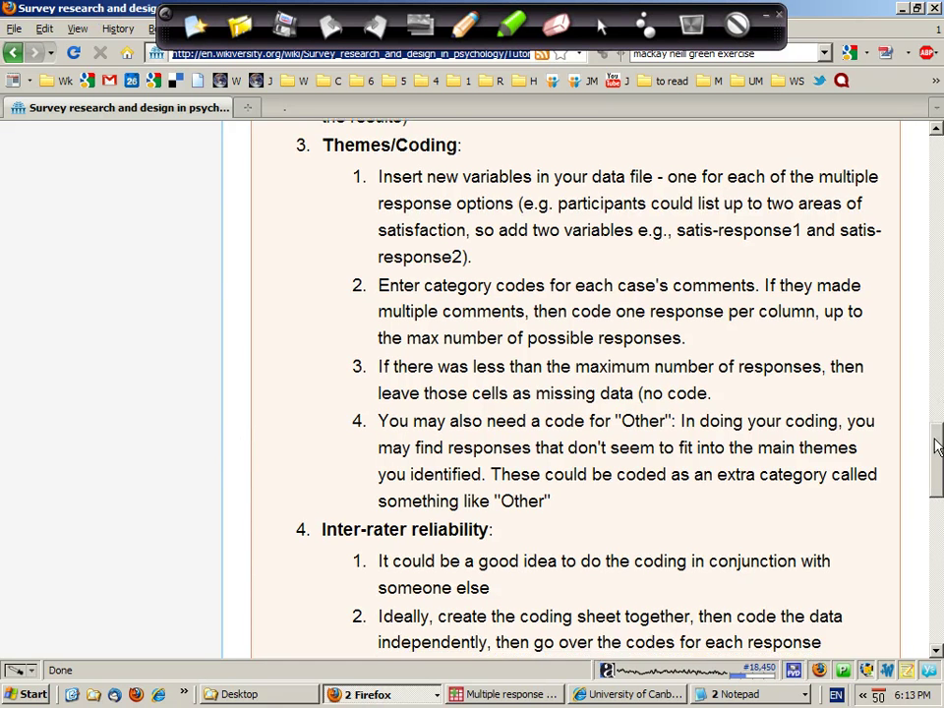
pyautogui.moveTo(937, 444); pyautogui.dragTo(922, 503)
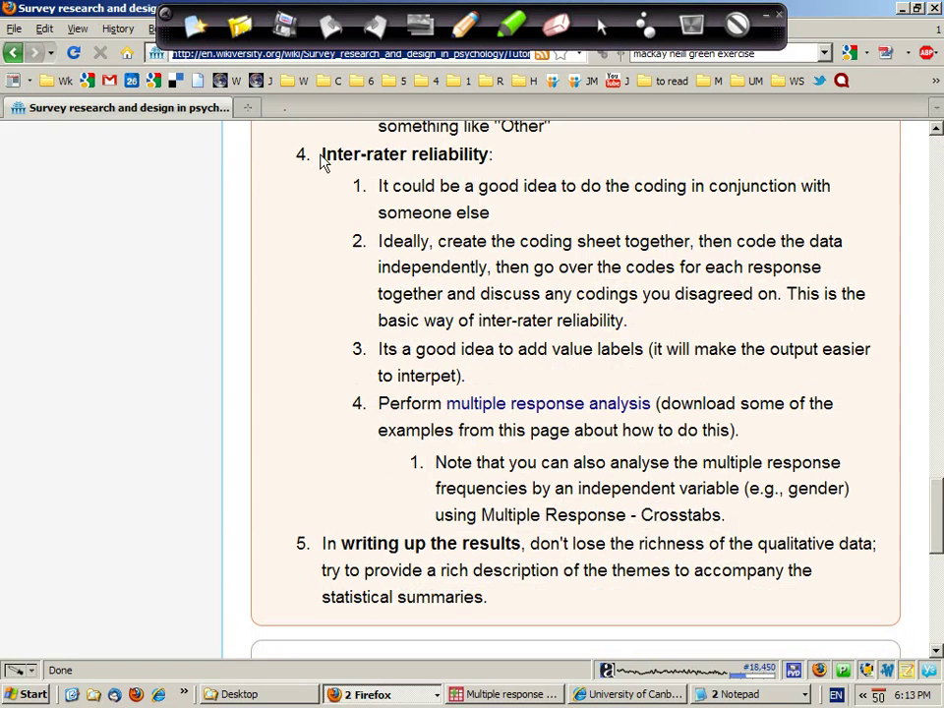
pyautogui.moveTo(320, 158); pyautogui.dragTo(496, 170)
pyautogui.moveTo(494, 167); pyautogui.dragTo(488, 170)
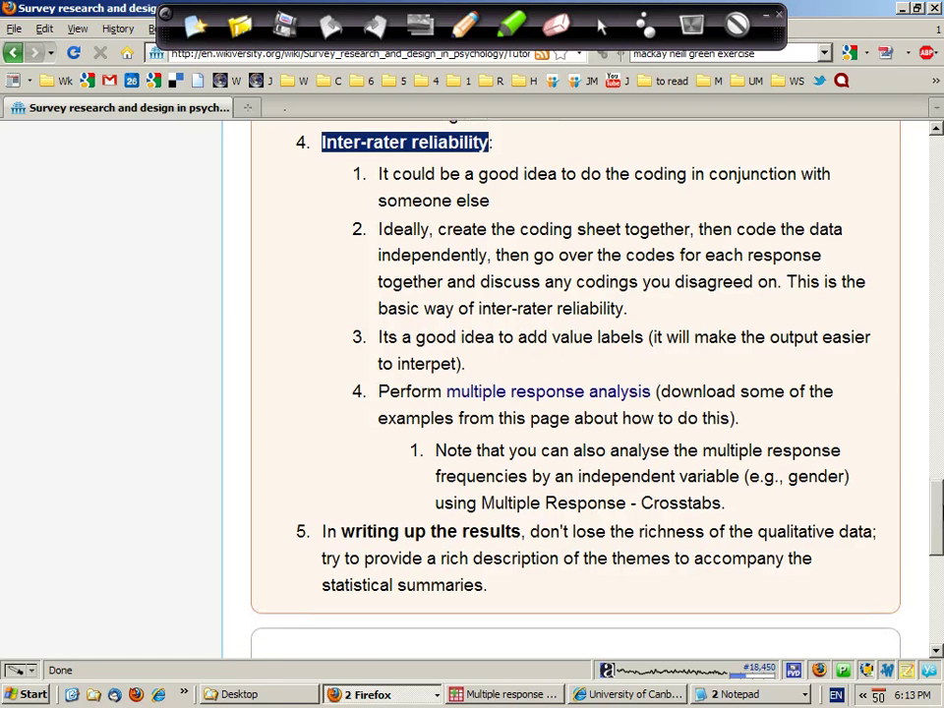
pyautogui.scroll(-2, 575, 384)
pyautogui.moveTo(937, 525)
pyautogui.mouseDown()
pyautogui.moveTo(936, 575)
pyautogui.moveTo(938, 501)
pyautogui.mouseUp()
pyautogui.hotkey('alt', 'Tab')
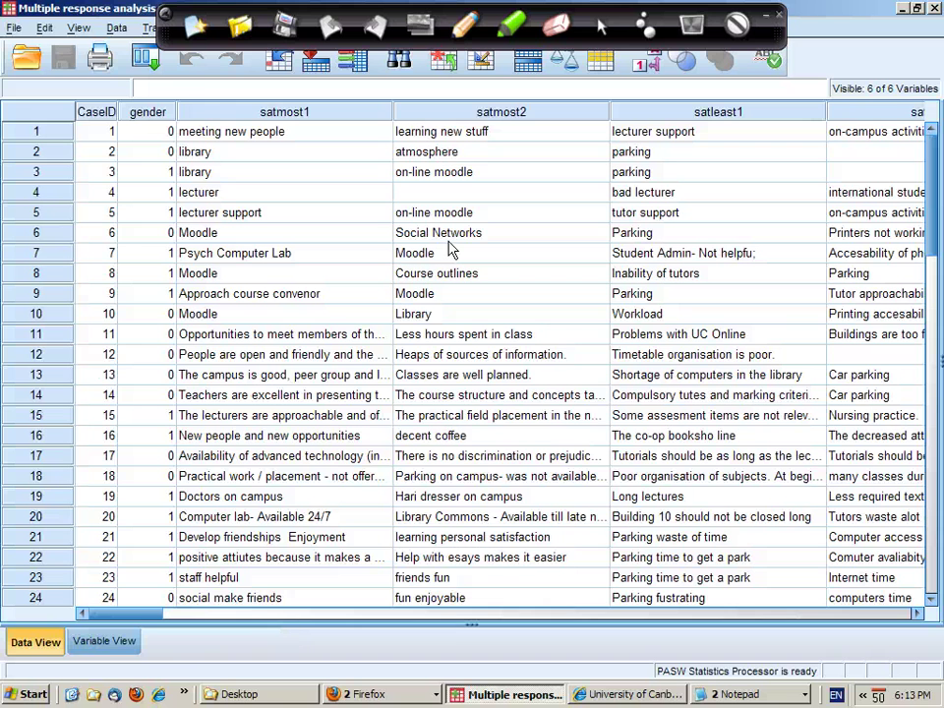
# - Insert empty variables VAR00001 and VAR00002 before the satmost2 and satleast1 columns
pyautogui.click(428, 118)
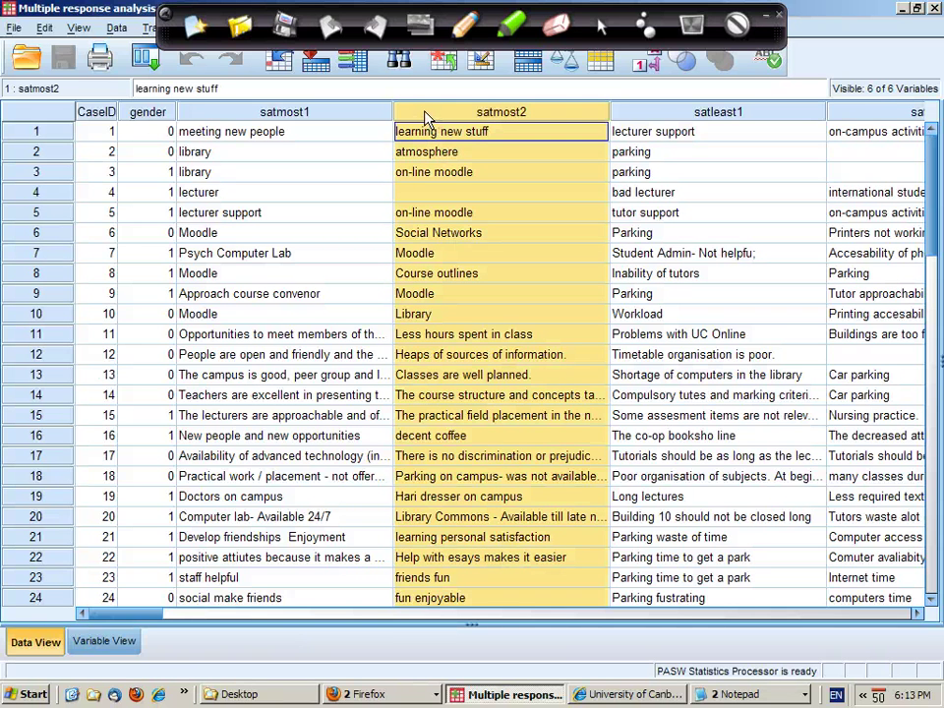
pyautogui.rightClick(426, 118)
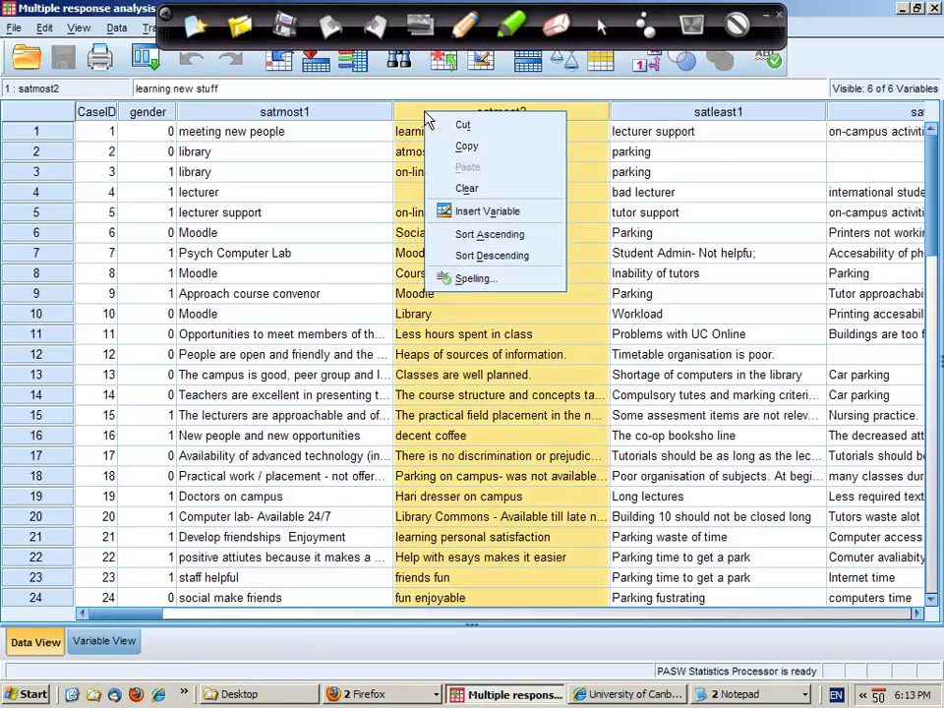
pyautogui.click(462, 213)
pyautogui.rightClick(737, 114)
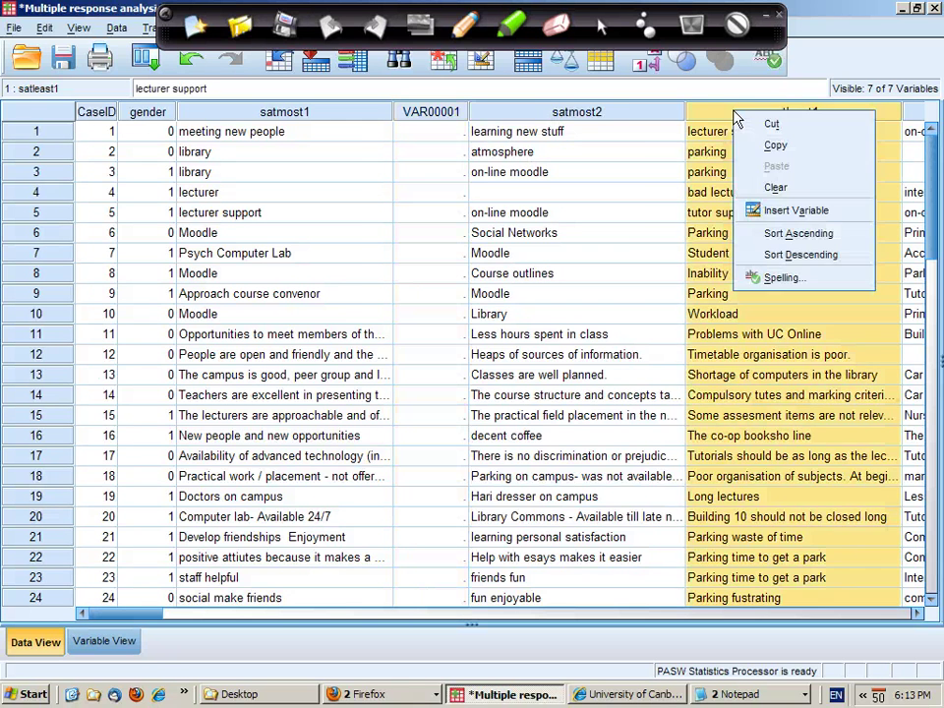
pyautogui.click(763, 210)
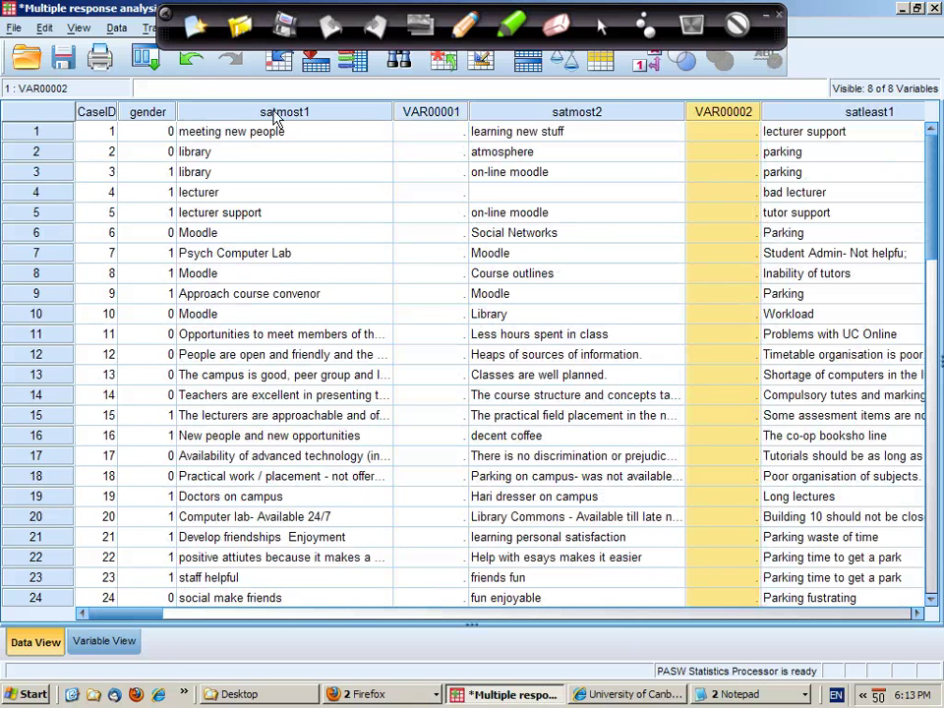
# - In Variable View, rename VAR00001 to satmost1c and VAR00002 to satmost2c
pyautogui.click(276, 114)
pyautogui.click(416, 116)
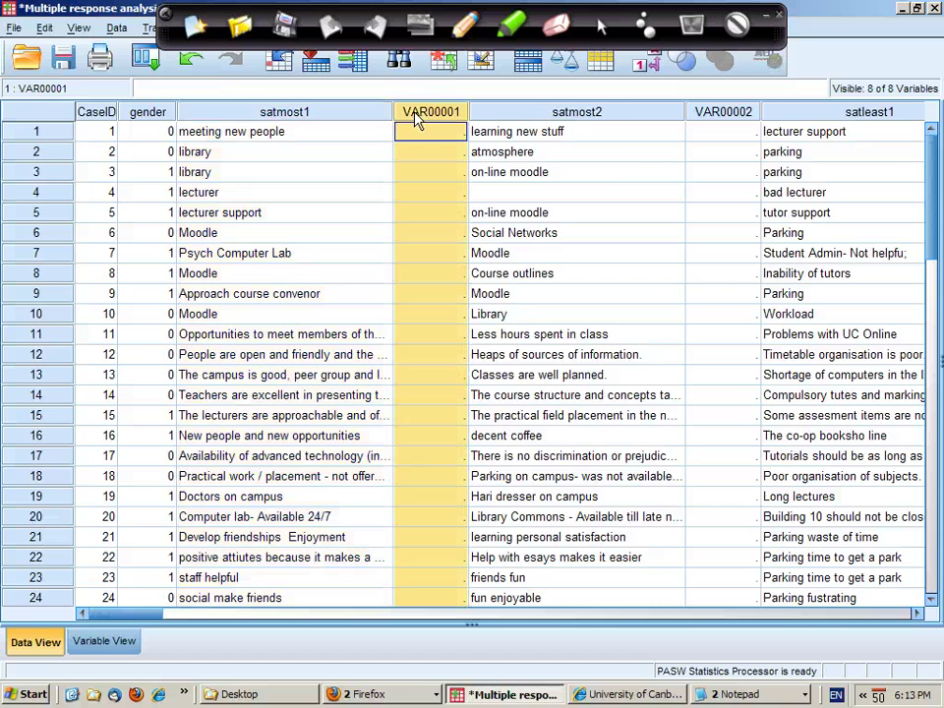
pyautogui.doubleClick(416, 116)
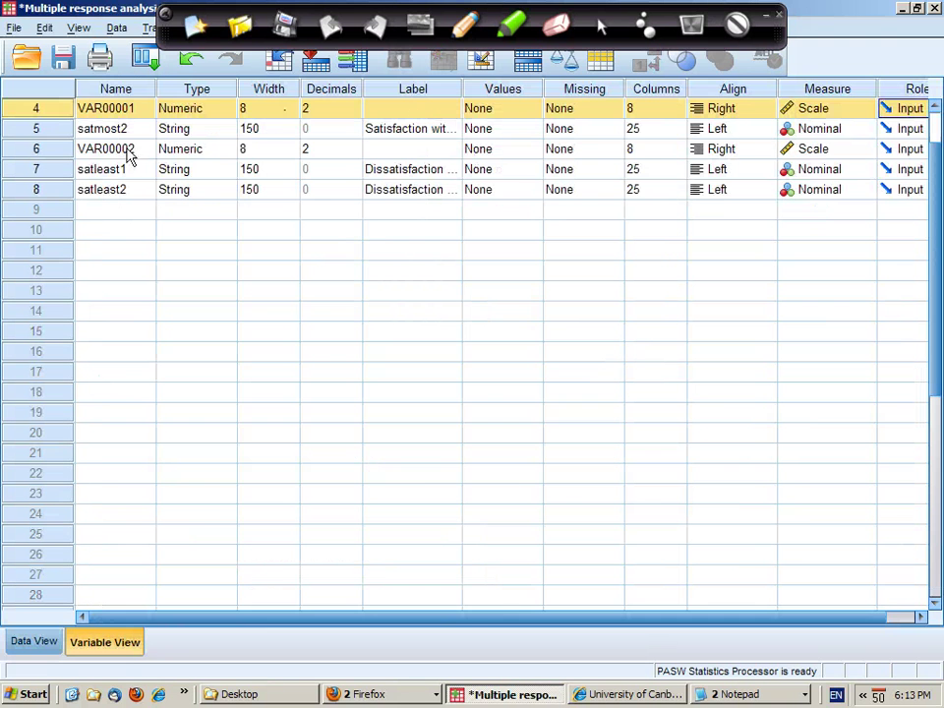
pyautogui.scroll(1, 98, 108)
pyautogui.click(115, 108)
pyautogui.click(143, 129)
pyautogui.click(142, 129)
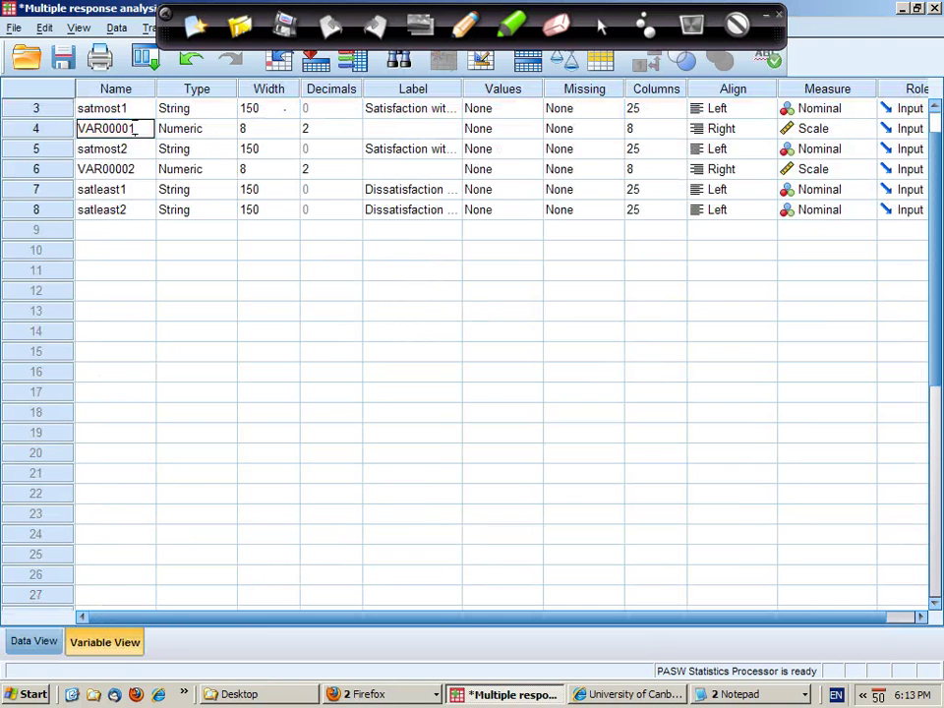
pyautogui.hotkey('shift', 'Left')
pyautogui.hotkey('shift', 'Left')
pyautogui.hotkey('shift', 'Left')
pyautogui.hotkey('shift', 'Left')
pyautogui.hotkey('shift', 'Left')
pyautogui.hotkey('shift', 'Left')
pyautogui.hotkey('shift', 'Left')
pyautogui.hotkey('shift', 'Left')
pyautogui.write('sat')
pyautogui.press('Return')
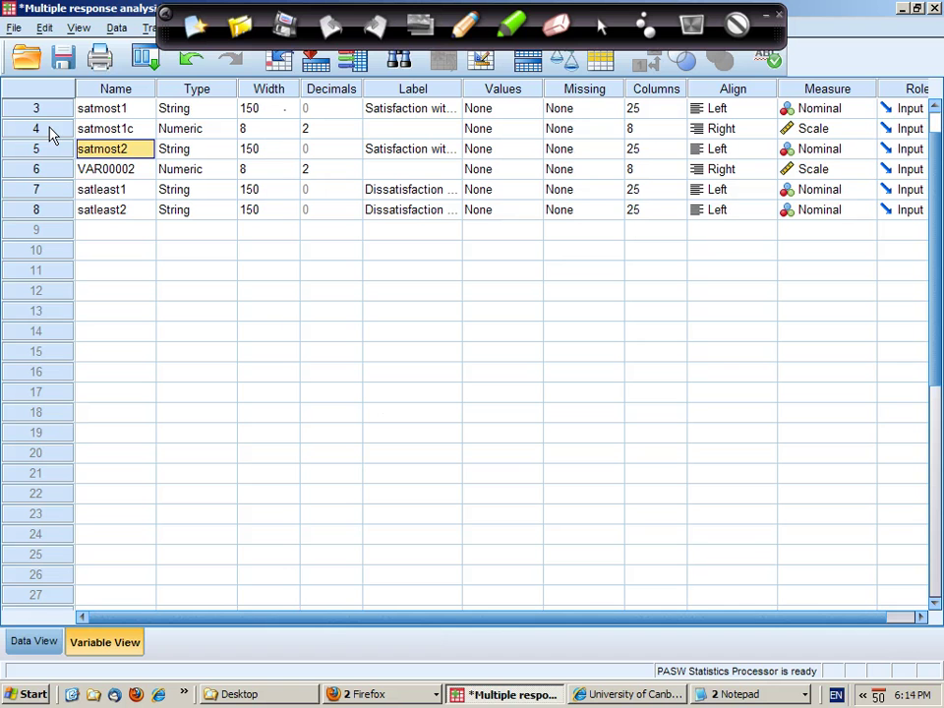
pyautogui.click(98, 169)
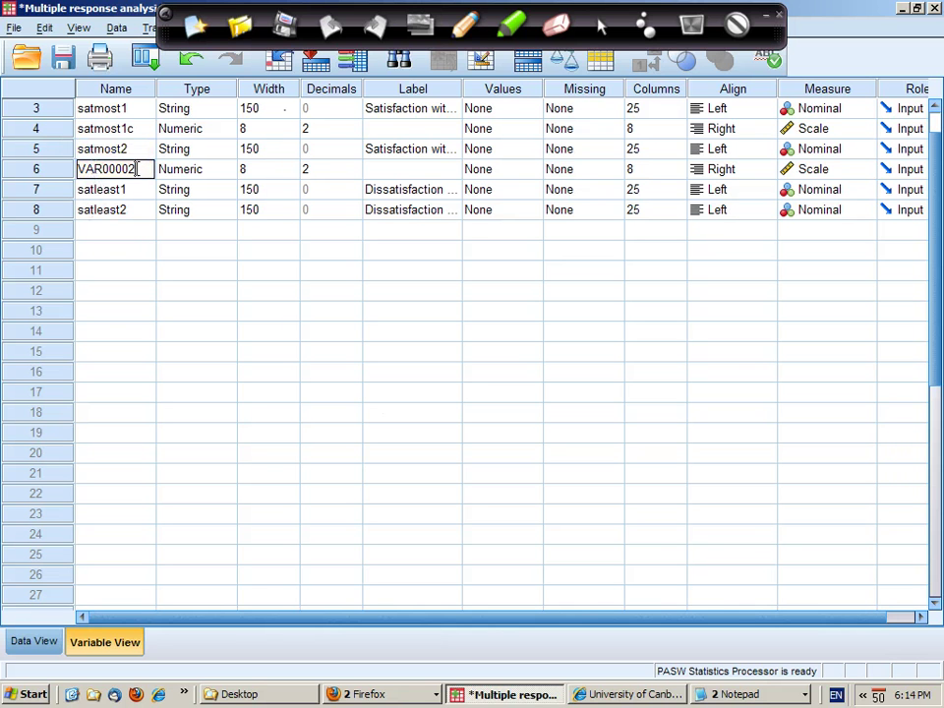
pyautogui.write('st2c')
pyautogui.press('Return')
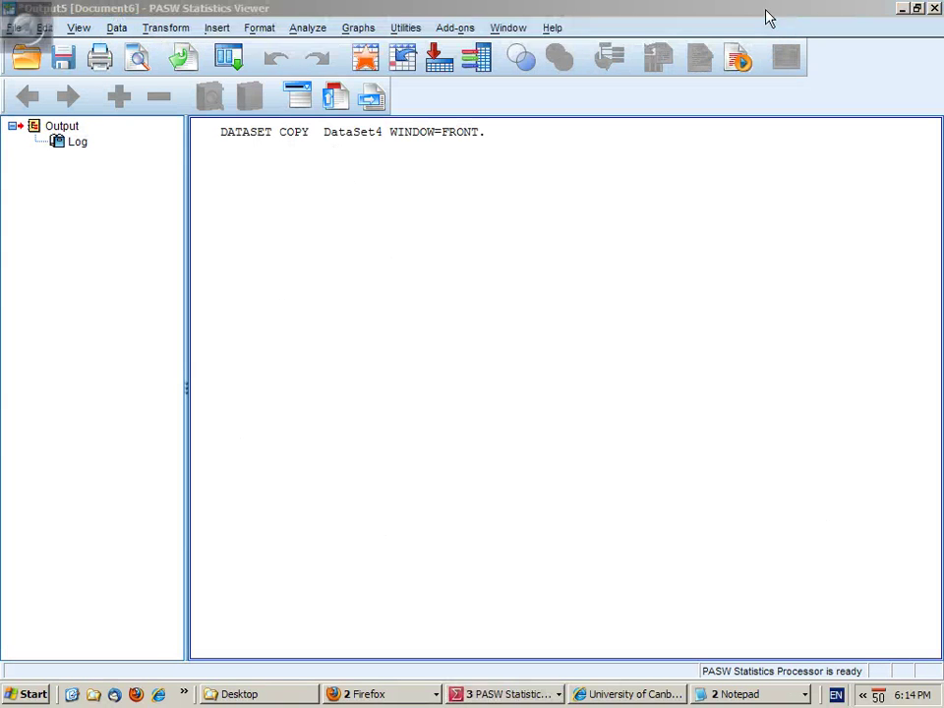
# - In Define Multiple Response Sets, move satmost1c and satmost2c into the set's variable list
pyautogui.click(311, 29)
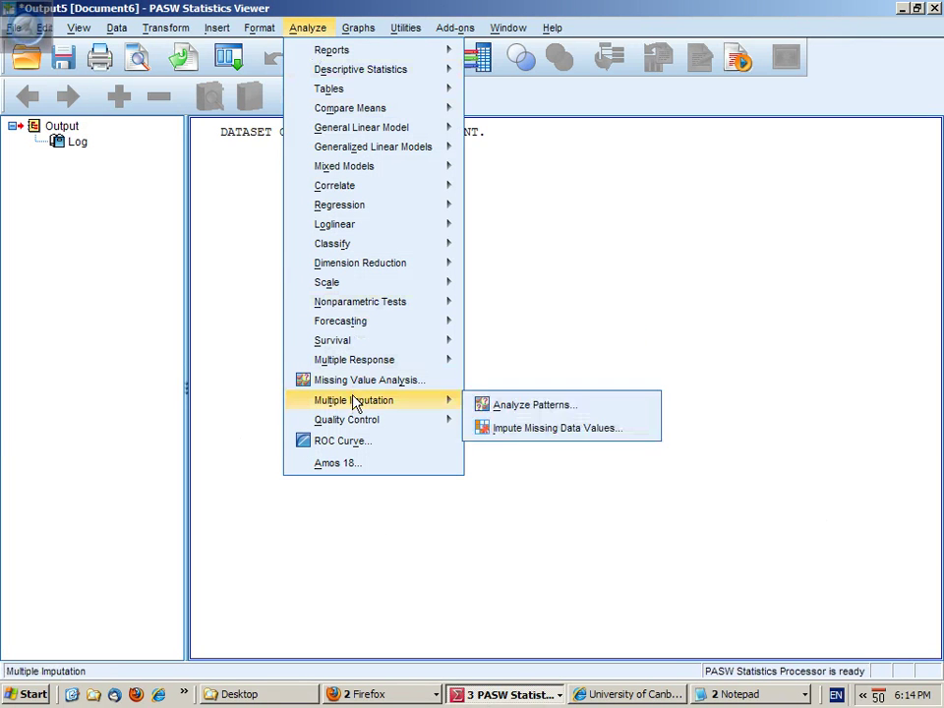
pyautogui.moveTo(348, 342)
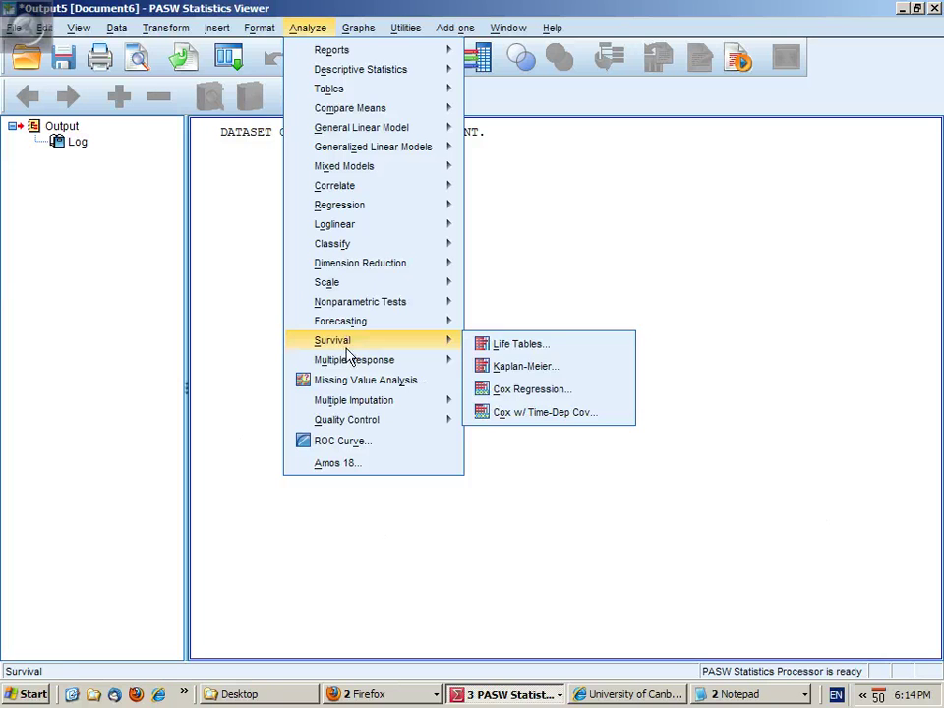
pyautogui.moveTo(317, 360)
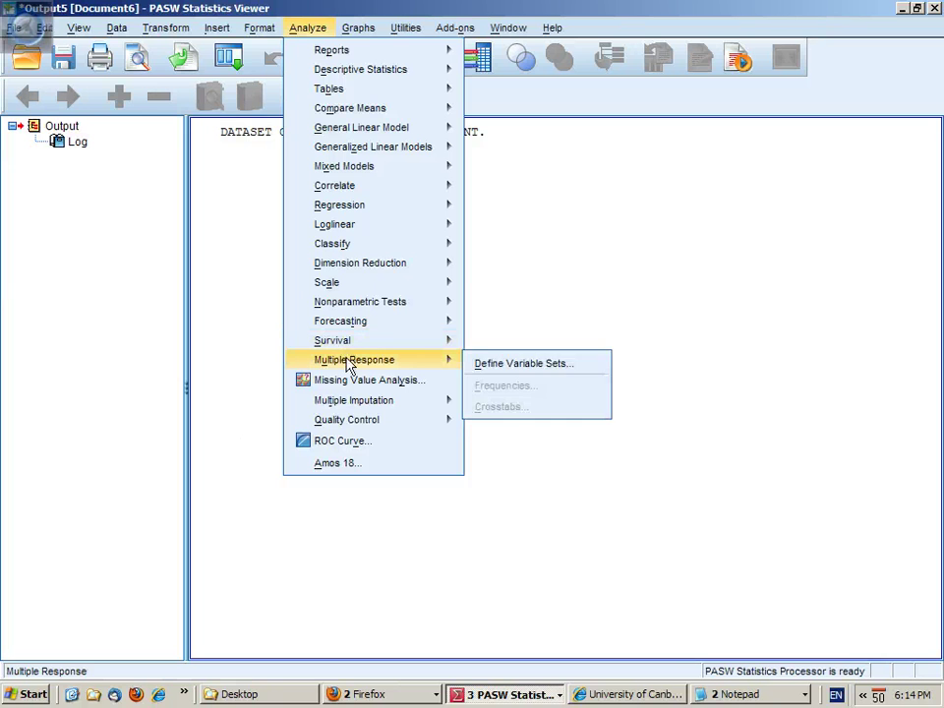
pyautogui.click(487, 366)
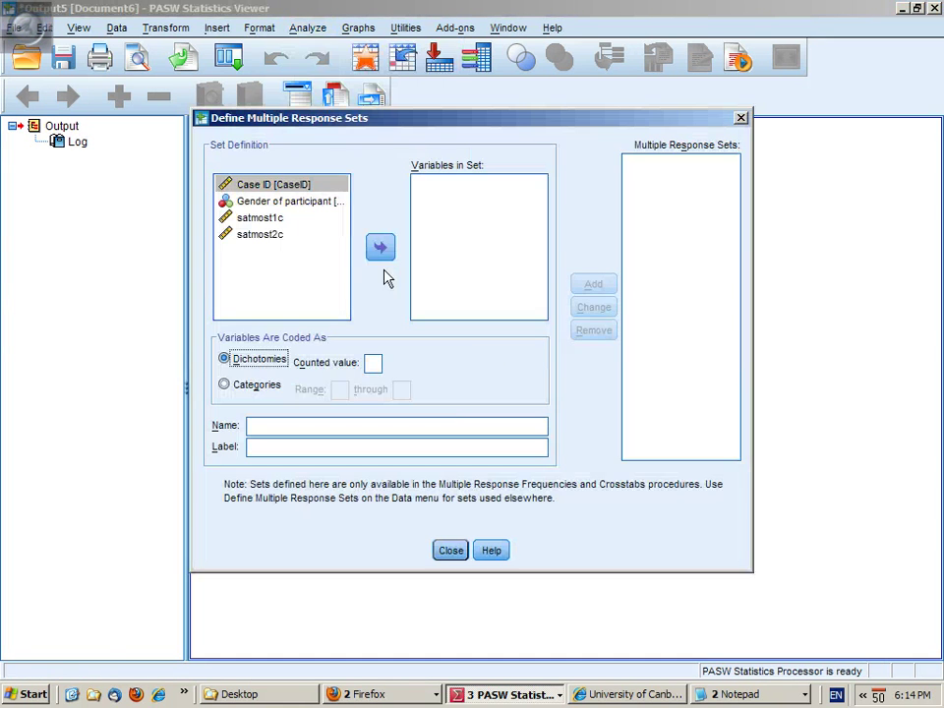
pyautogui.click(279, 220)
pyautogui.keyDown('shift'); pyautogui.click(275, 236); pyautogui.keyUp('shift')
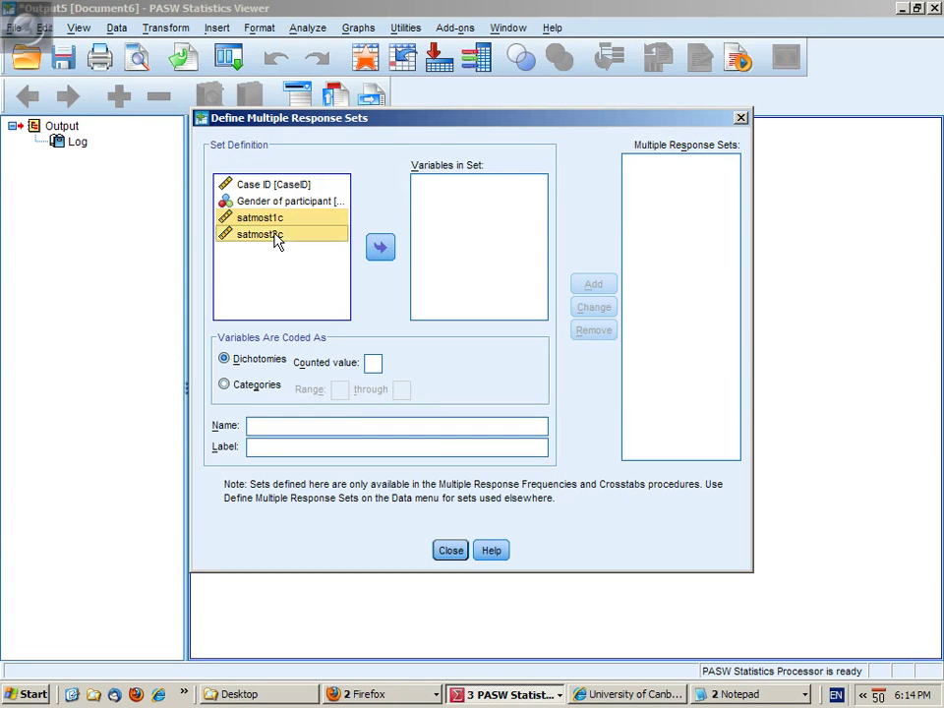
pyautogui.click(381, 249)
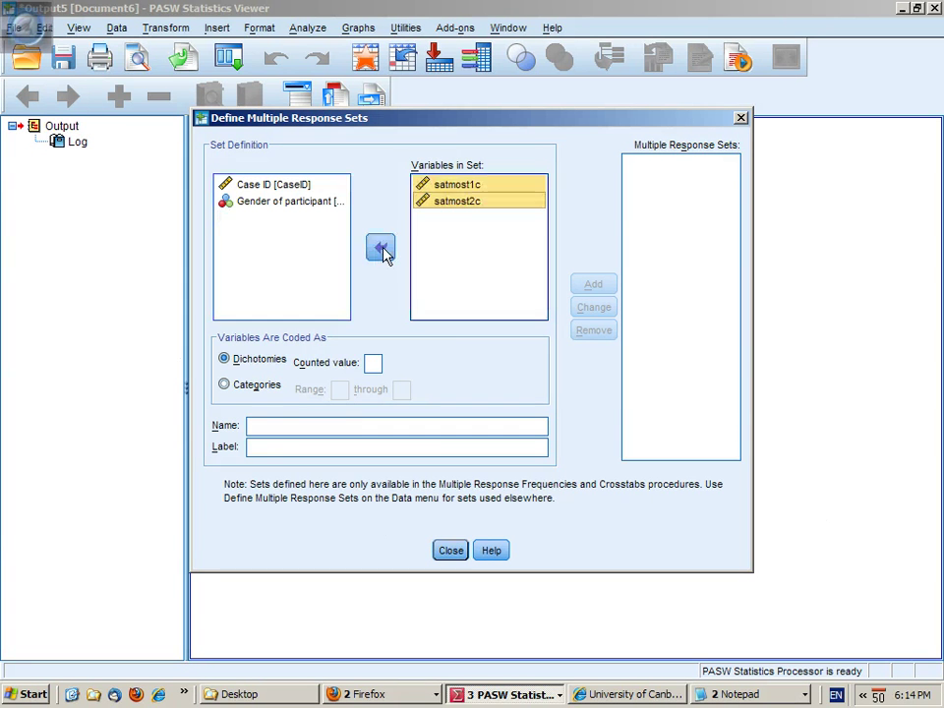
# - Code the set as Categories 1 through 5, name it satmost, add it, and close
pyautogui.click(224, 385)
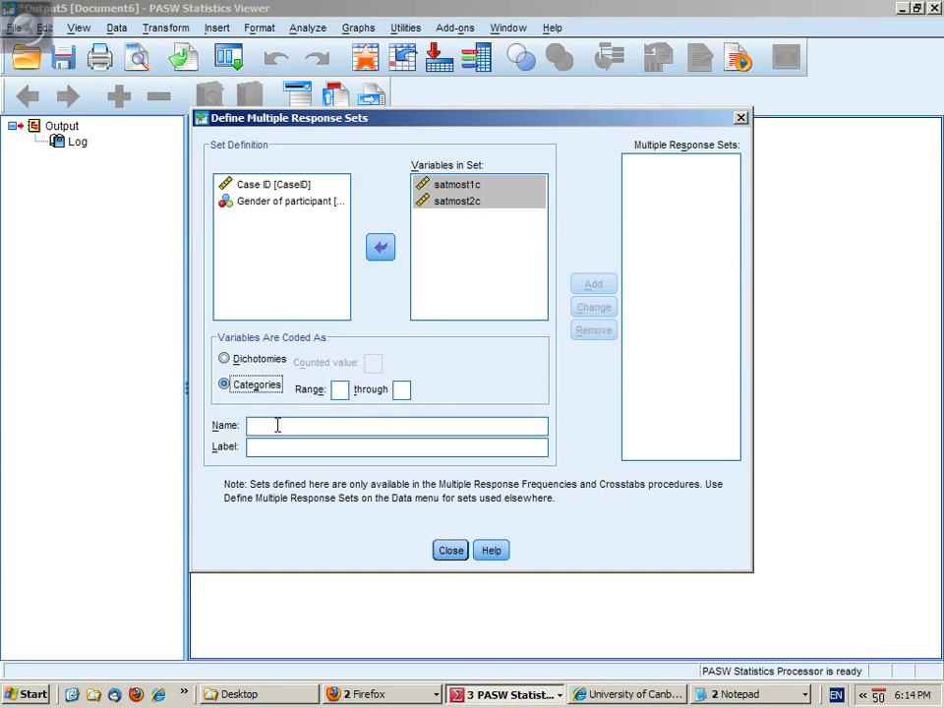
pyautogui.click(341, 392)
pyautogui.write('1')
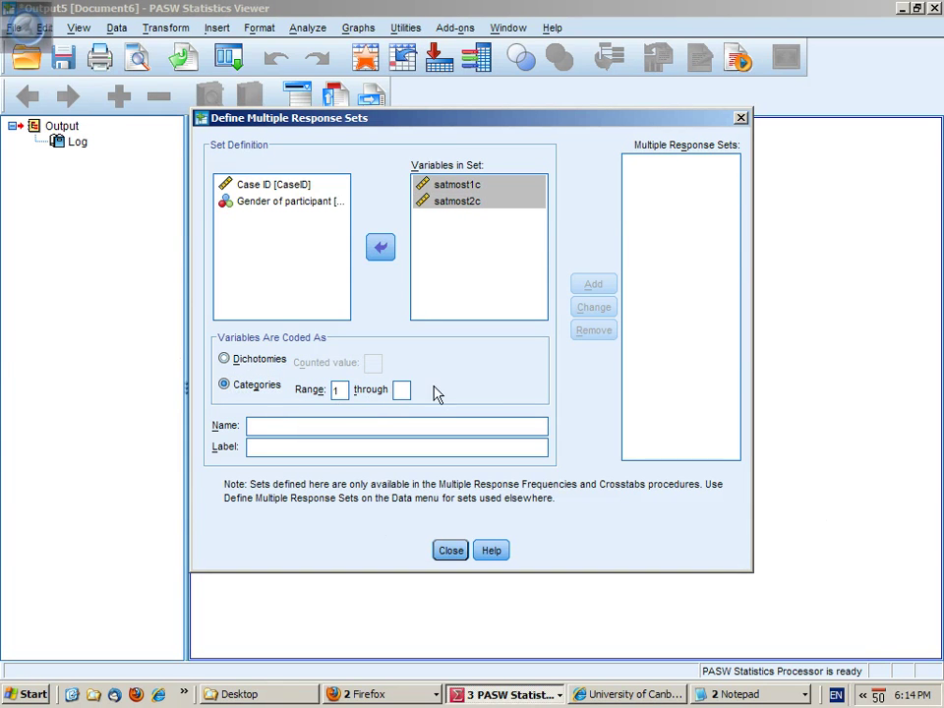
pyautogui.click(401, 389)
pyautogui.write('5')
pyautogui.click(352, 425)
pyautogui.write('satmost')
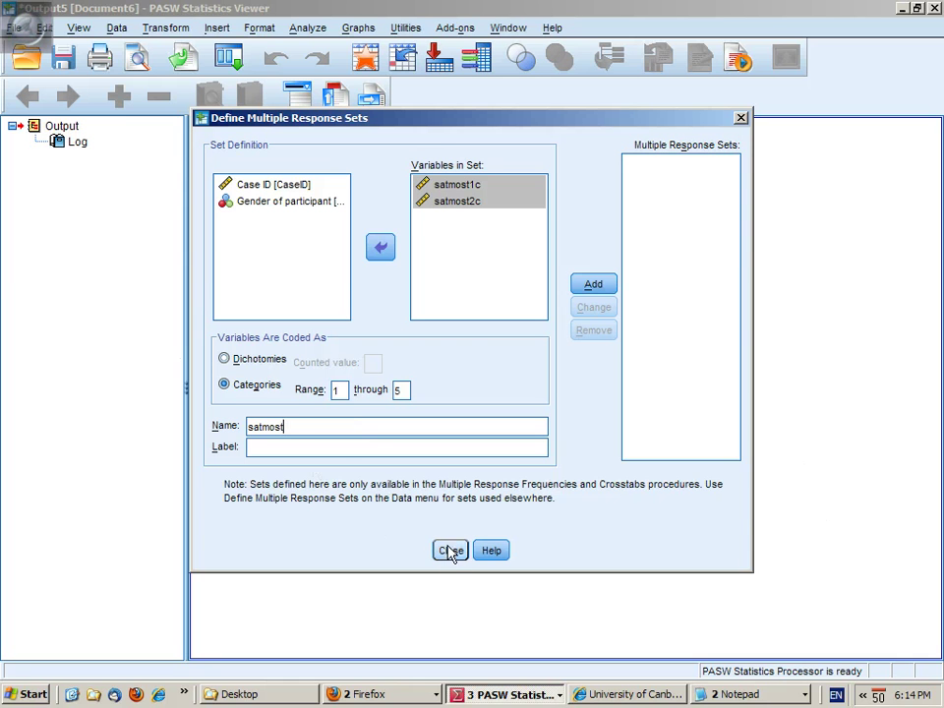
pyautogui.click(594, 286)
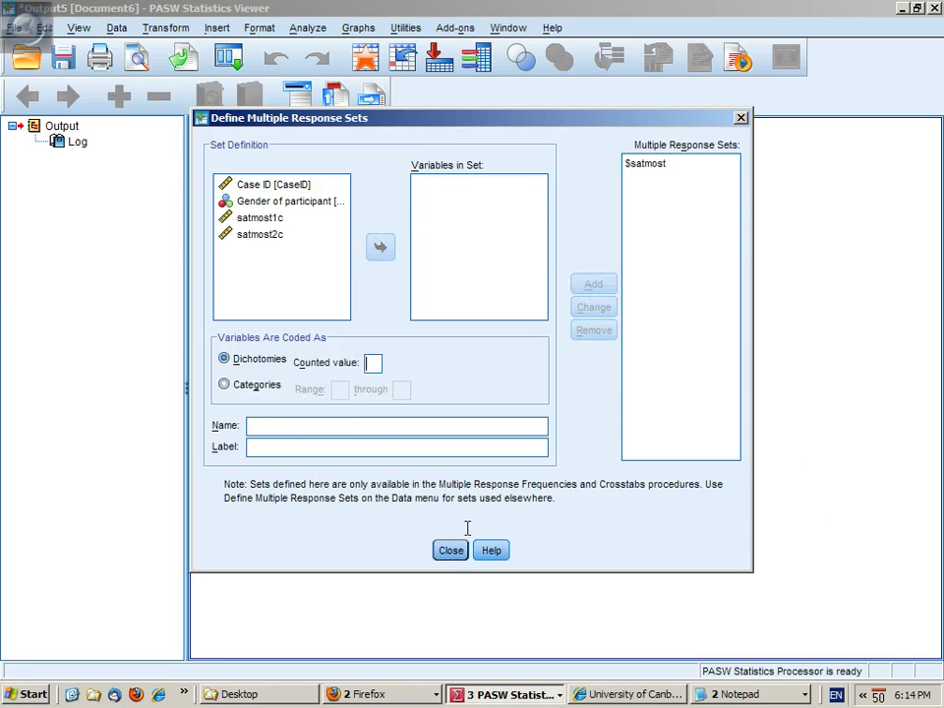
pyautogui.click(451, 553)
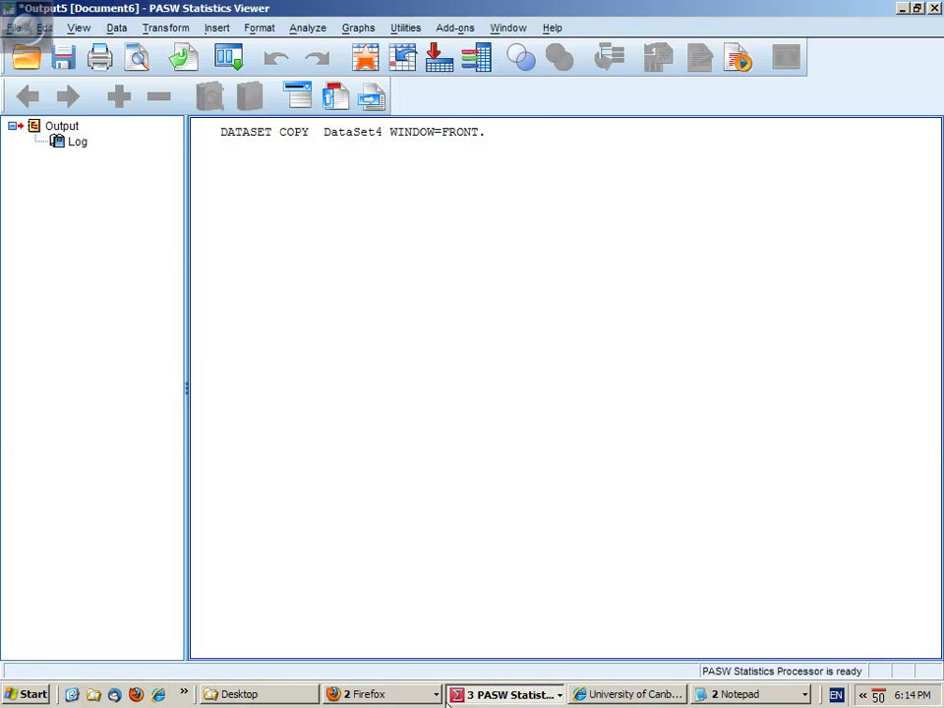
# - Bring the survey data file's Data Editor forward from the taskbar
pyautogui.click(359, 694)
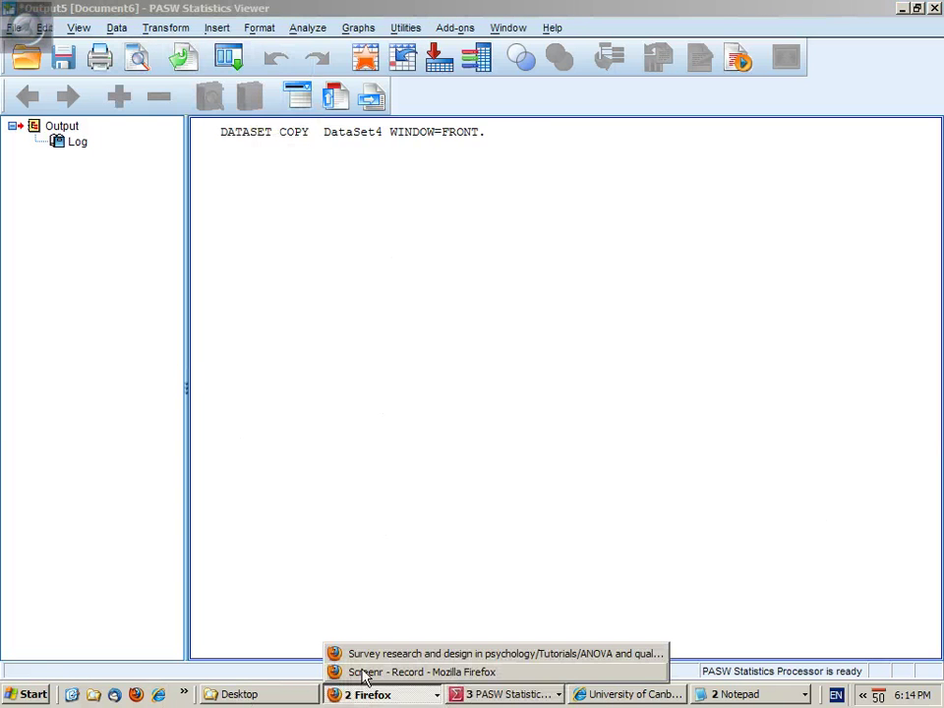
pyautogui.click(482, 695)
pyautogui.click(497, 695)
pyautogui.click(492, 672)
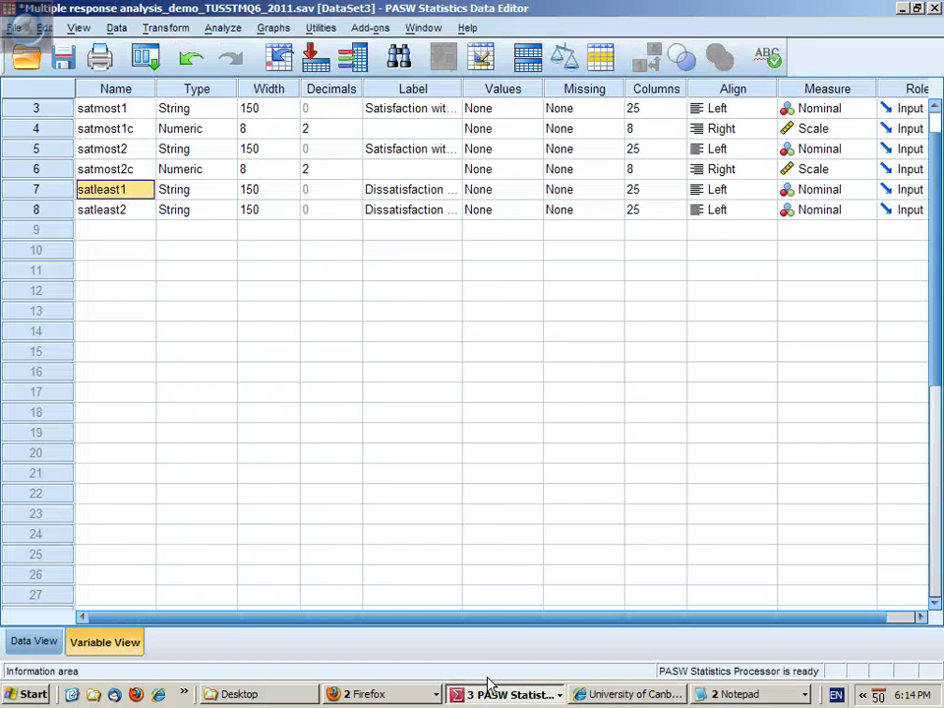
# - In Data View, check the empty satmost1c and satmost2c cells beside the first satmost1 response
pyautogui.click(31, 642)
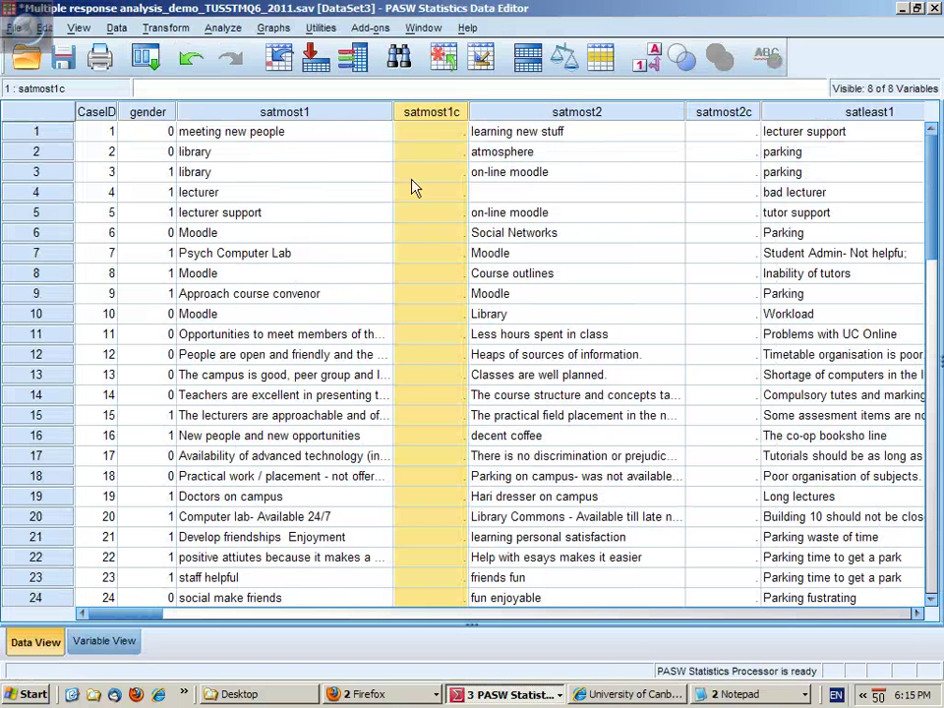
pyautogui.click(433, 136)
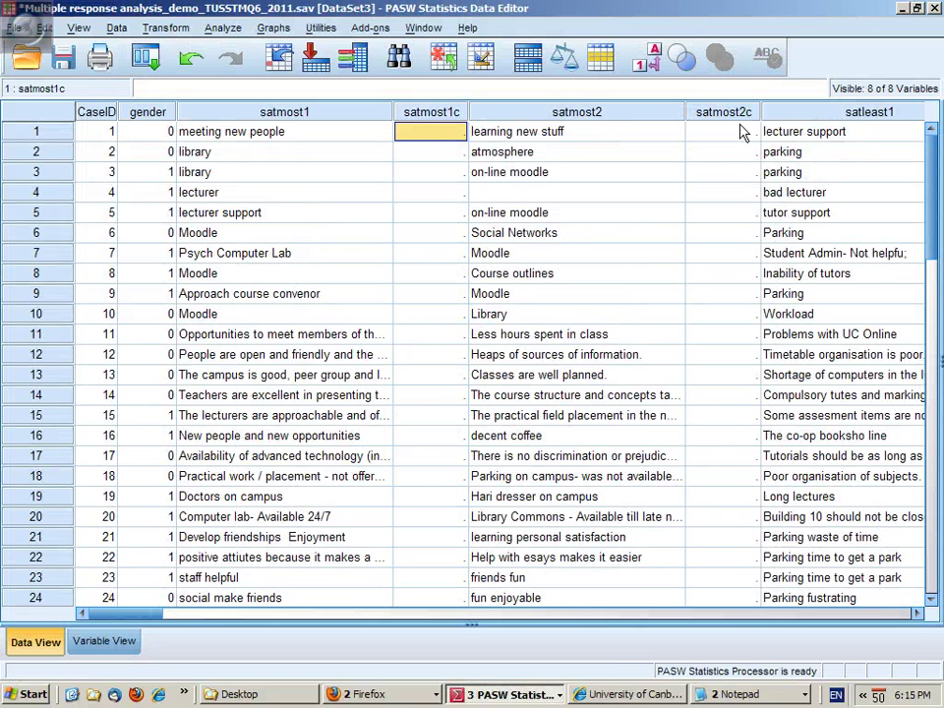
pyautogui.click(743, 134)
pyautogui.click(390, 138)
pyautogui.click(413, 140)
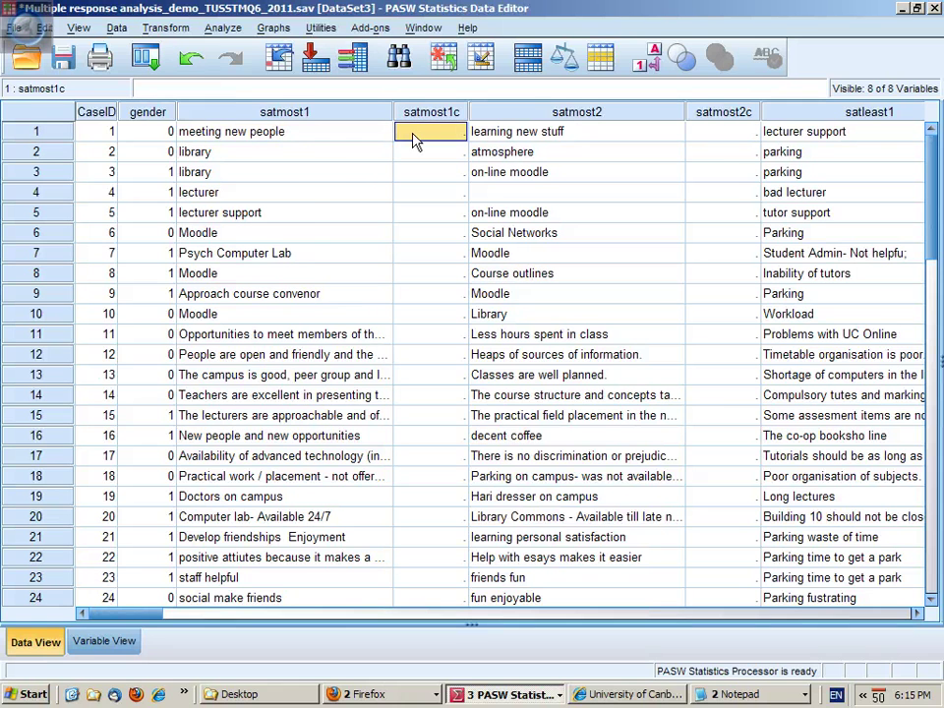